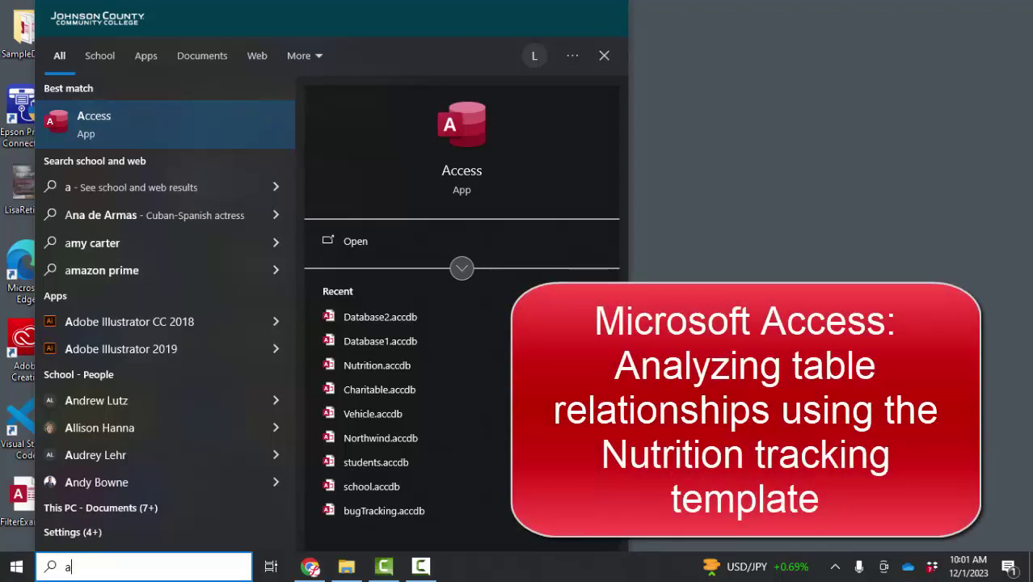
Step: Launch Microsoft Access from the Windows search results
left_click(477, 133)
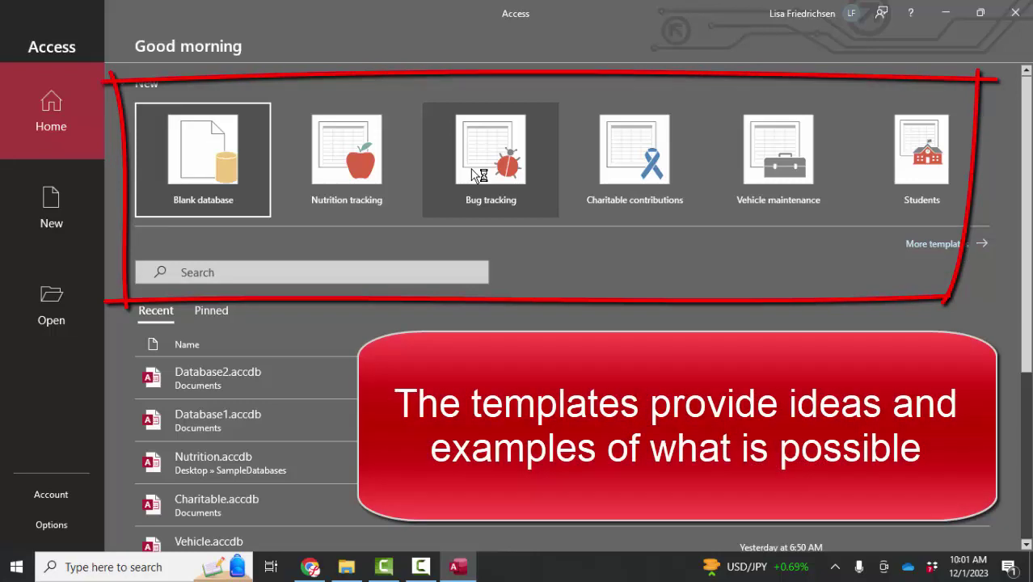
Step: Create a database from the Nutrition tracking template, enable its content, and open Activity Levels
left_click(370, 171)
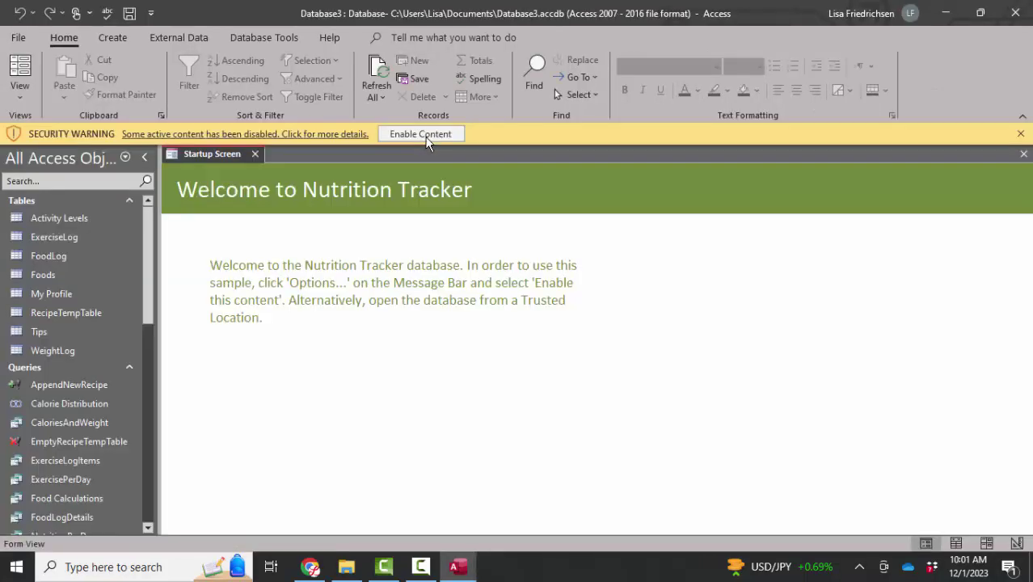
left_click(423, 132)
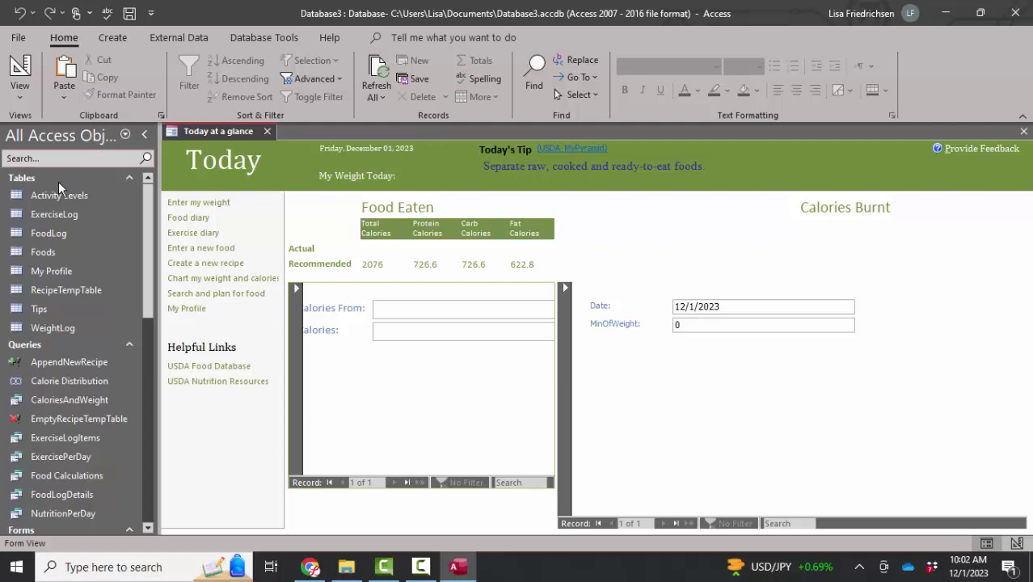
double_click(63, 201)
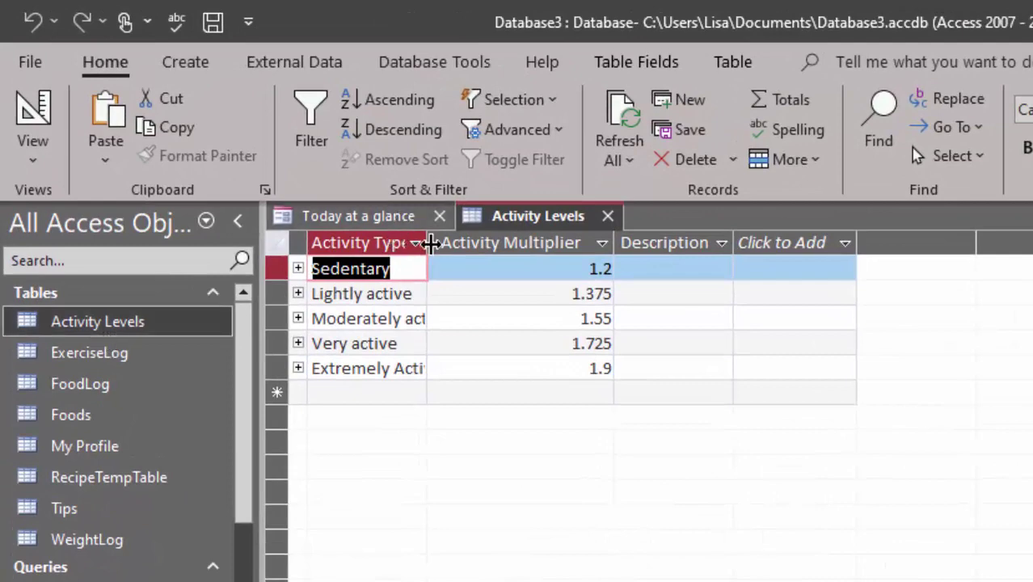
Step: Autofit the Activity Type column and expand the Sedentary and Lightly active subdatasheets
double_click(427, 242)
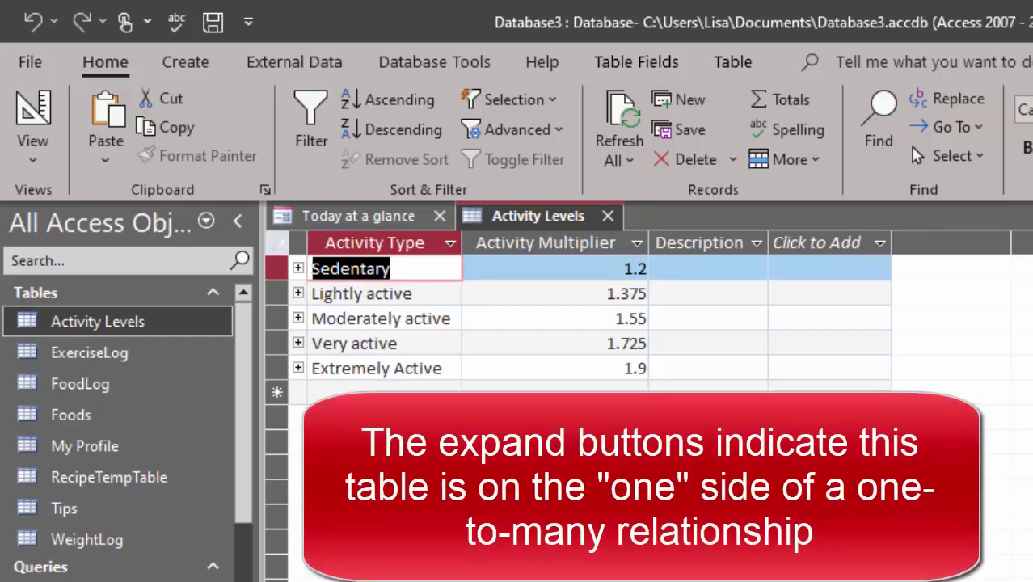
left_click(298, 267)
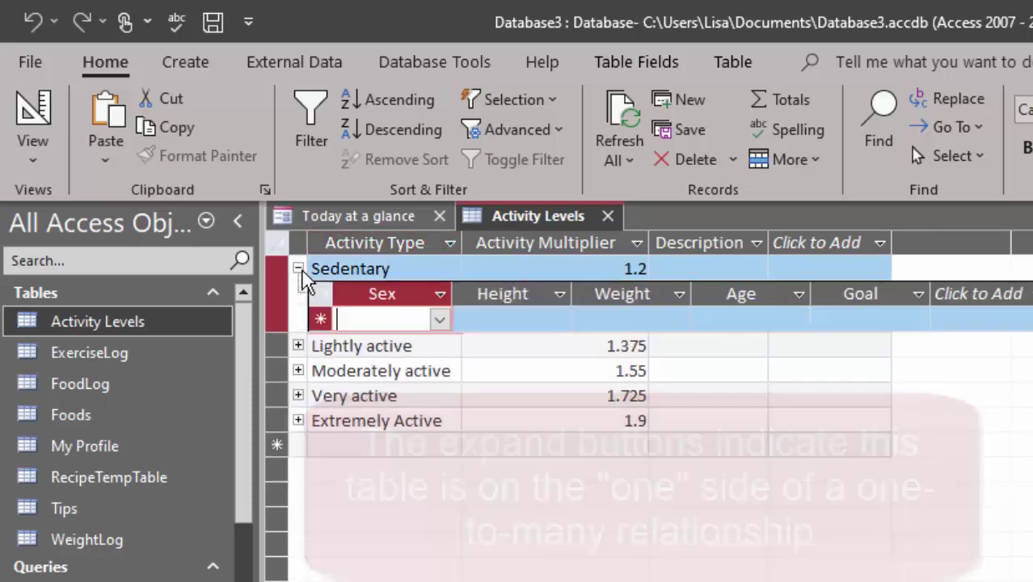
left_click(297, 345)
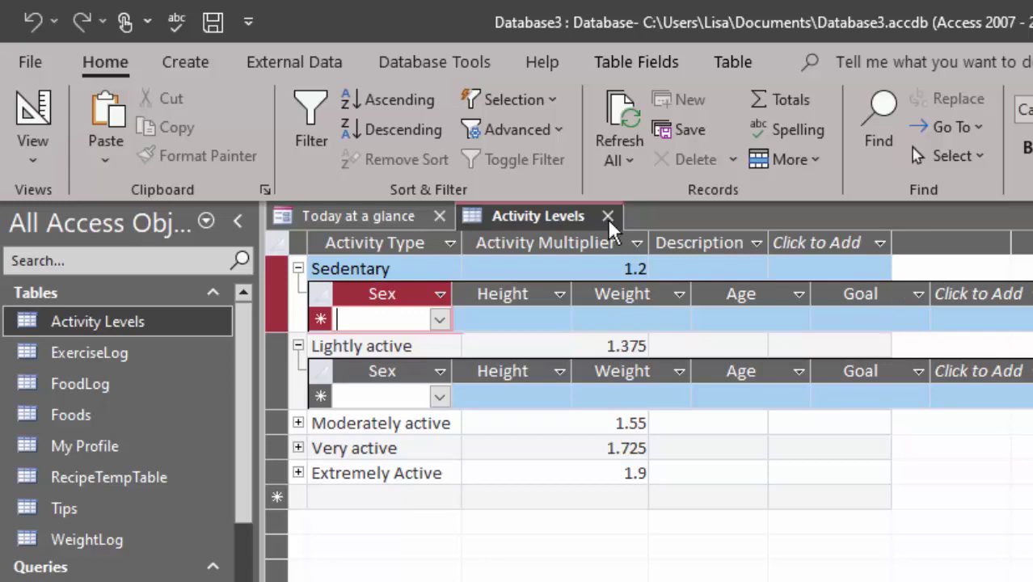
Step: Open the ExerciseLog, FoodLog and Foods tables
double_click(136, 353)
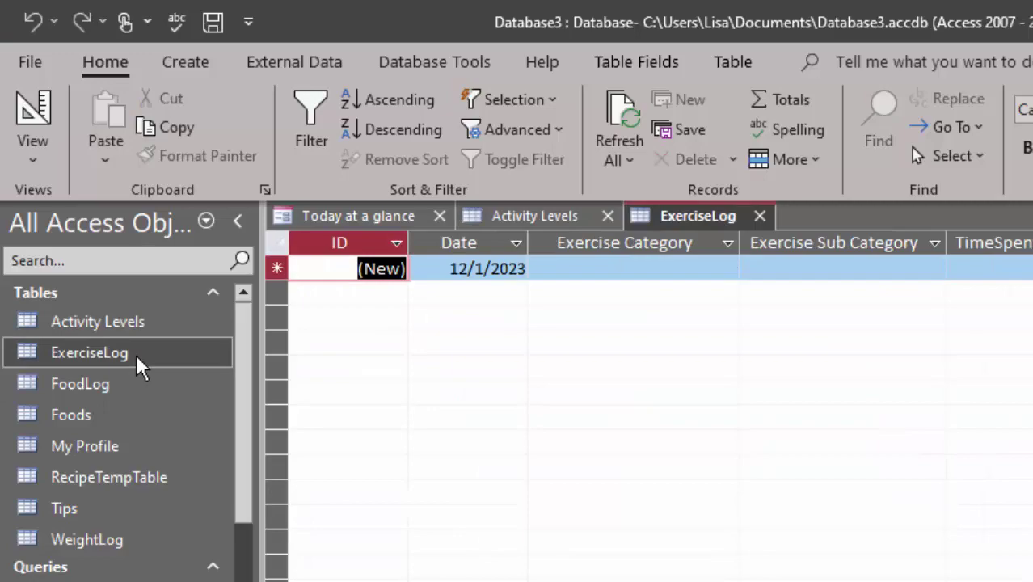
double_click(129, 386)
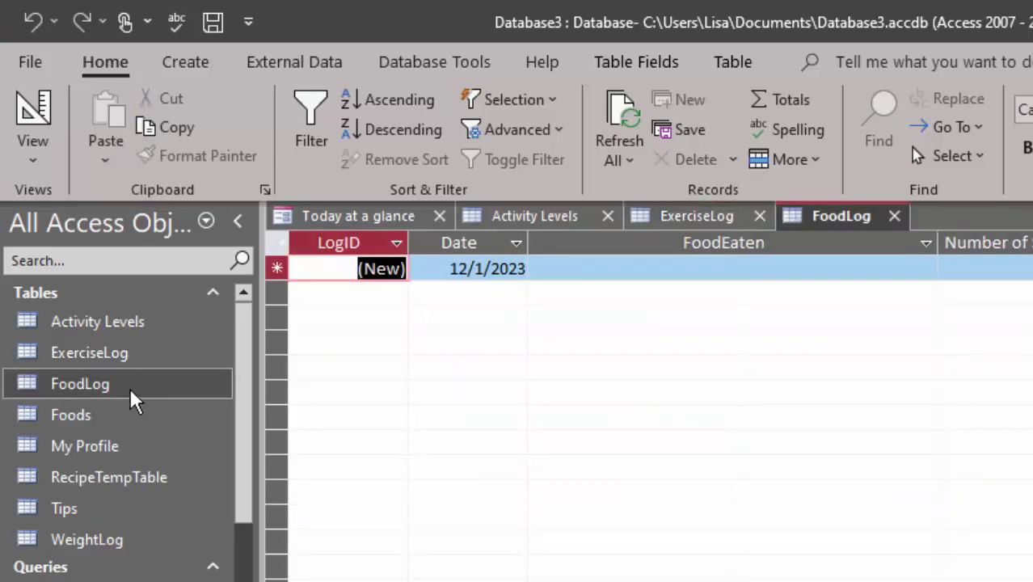
double_click(110, 417)
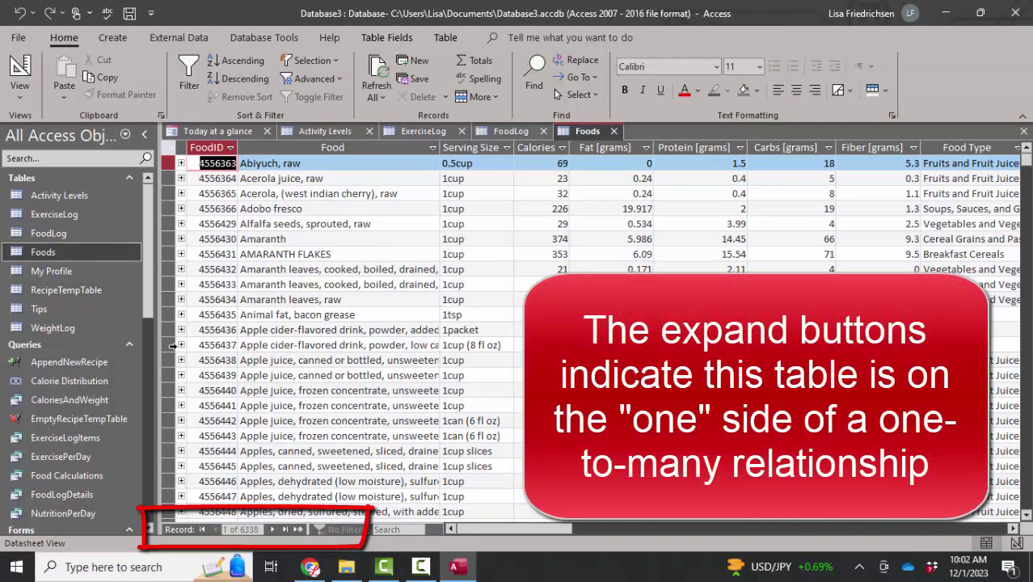
Step: Step through the first Foods record's fields from Food across to Vitamin B6
key("Tab")
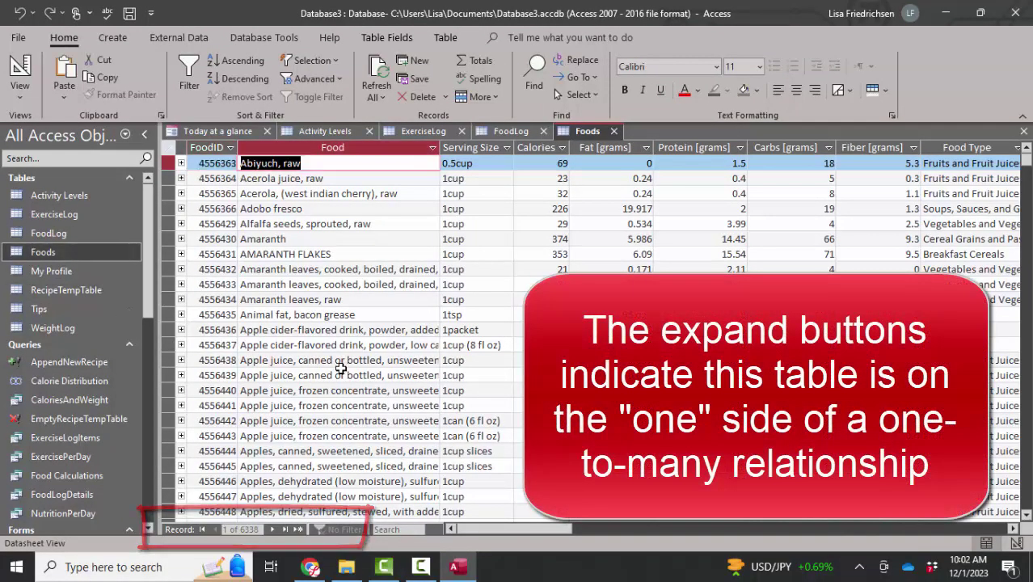
key("Tab")
key("Tab")
key("Tab")
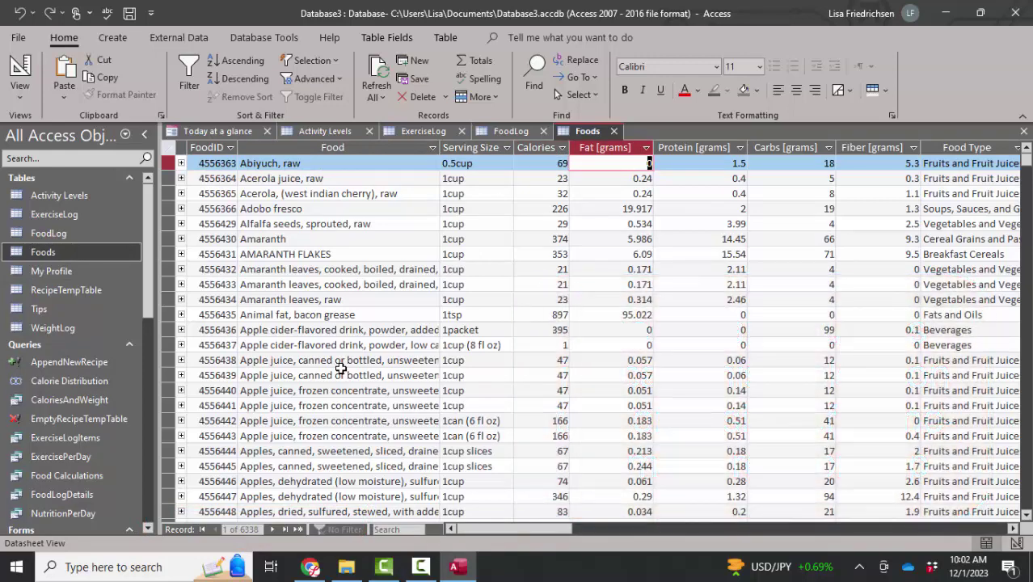
key("Tab")
key("Tab")
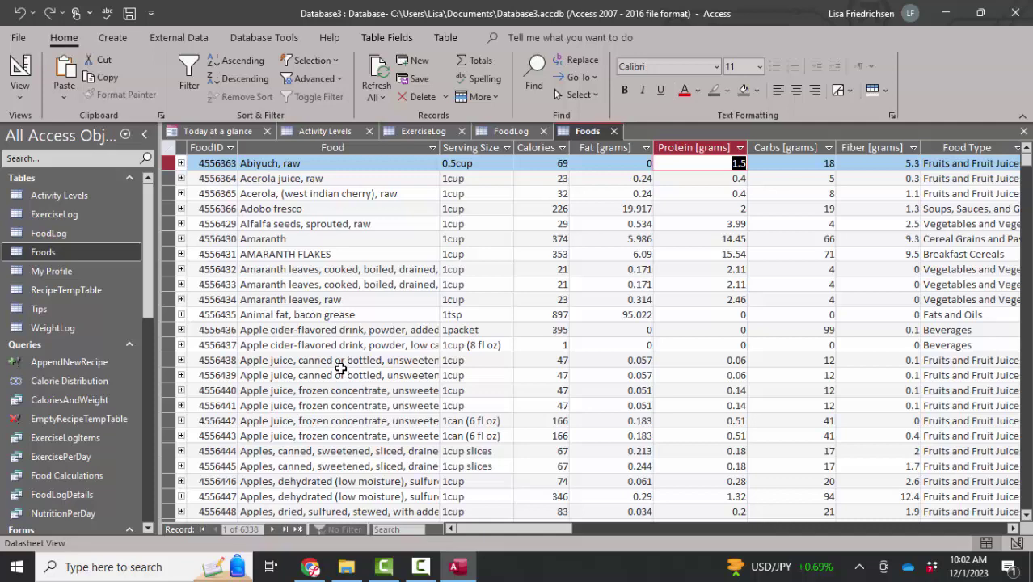
key("Tab")
key("Tab")
key("Tab")
key("Tab")
key("Tab")
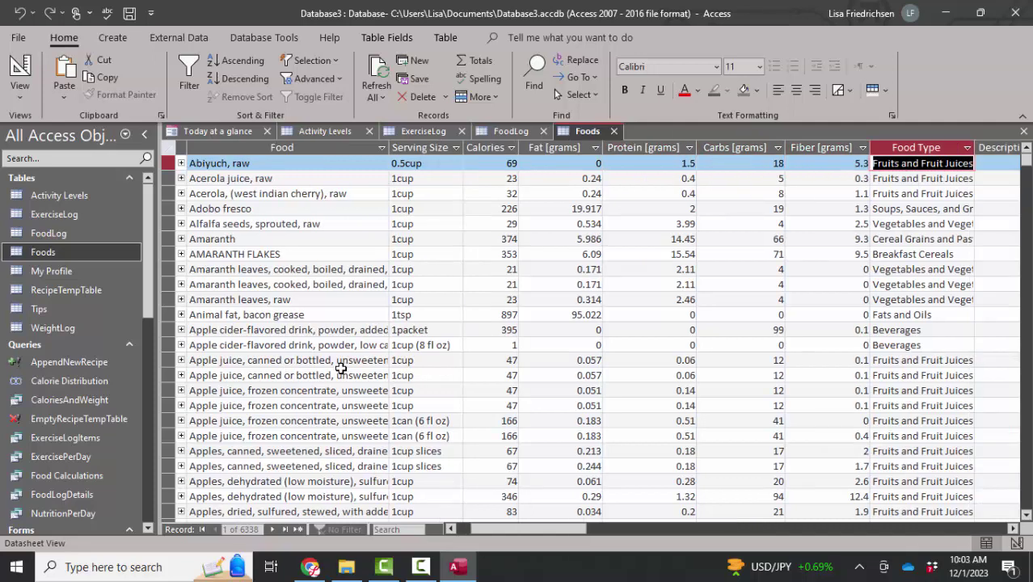
key("Tab")
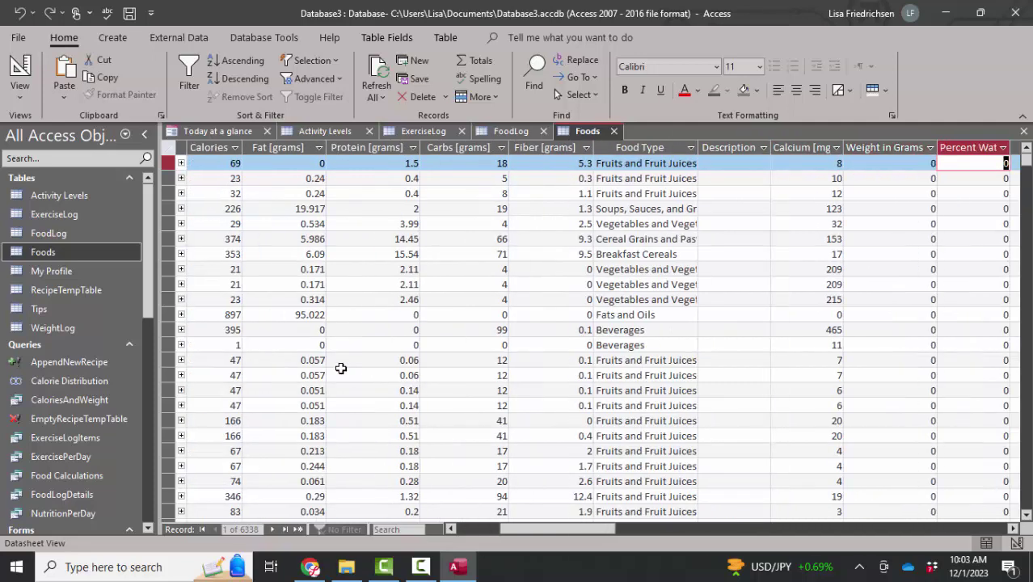
key("Tab")
key("Tab")
key("Tab")
key("Tab")
key("Tab")
key("Tab")
key("Tab")
key("Tab")
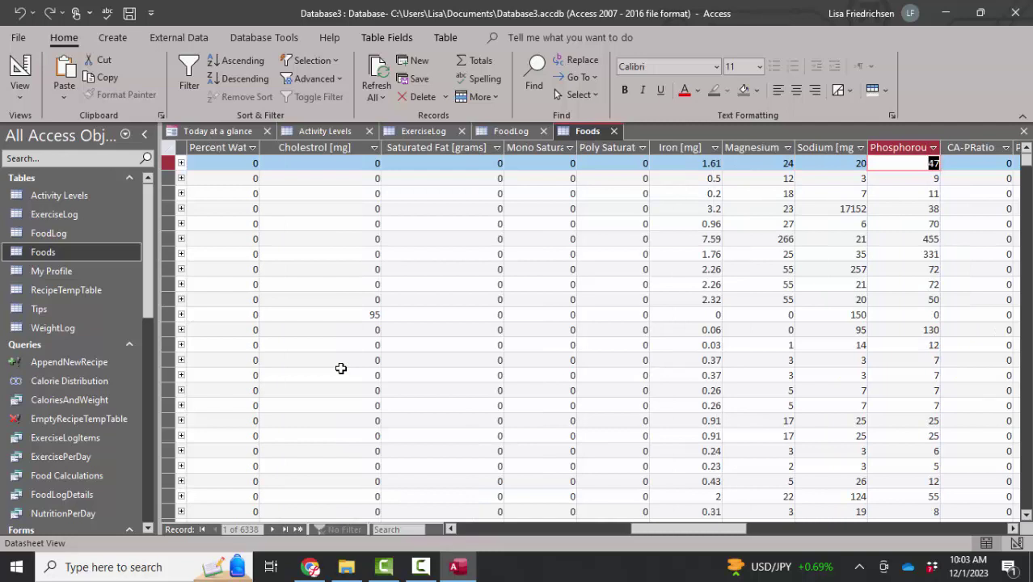
key("Tab")
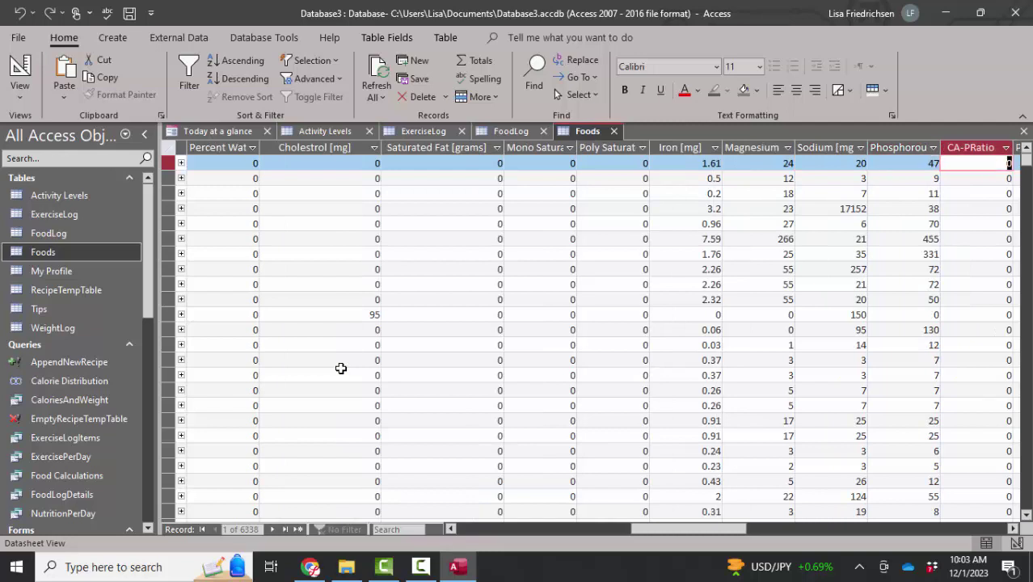
key("Tab")
key("Tab")
key("Tab")
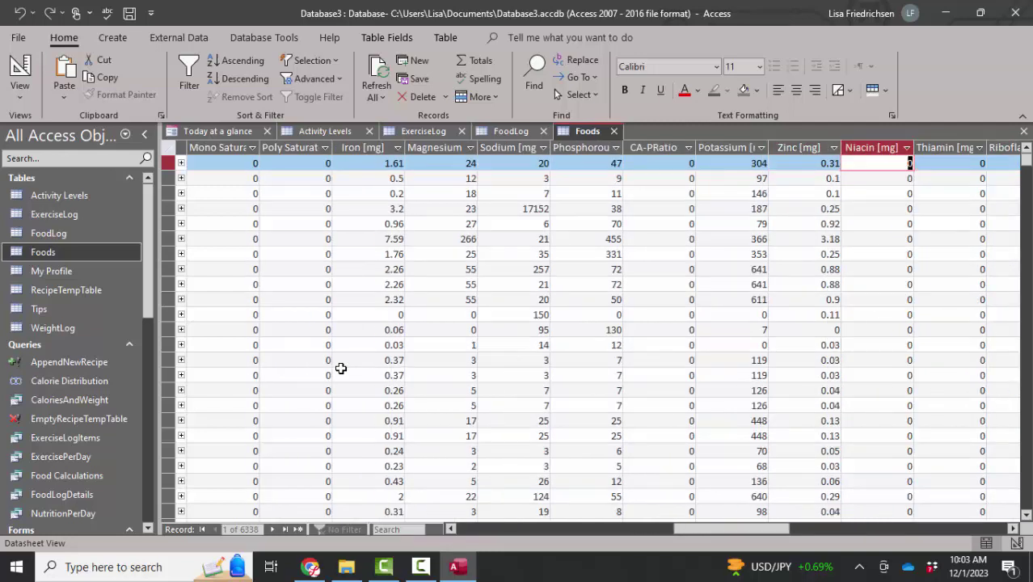
key("Tab")
key("Tab")
key("Tab")
key("Tab")
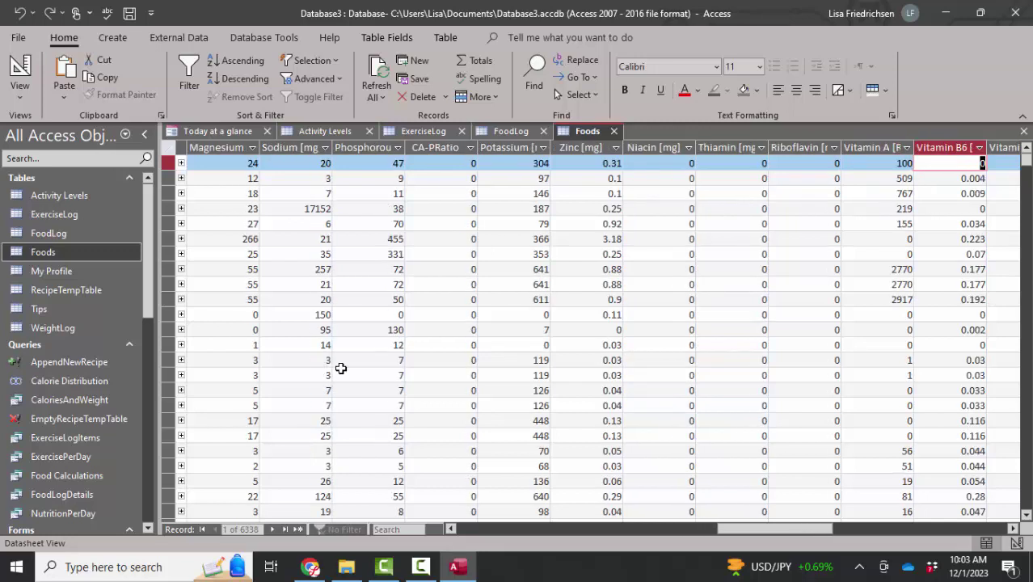
key("Tab")
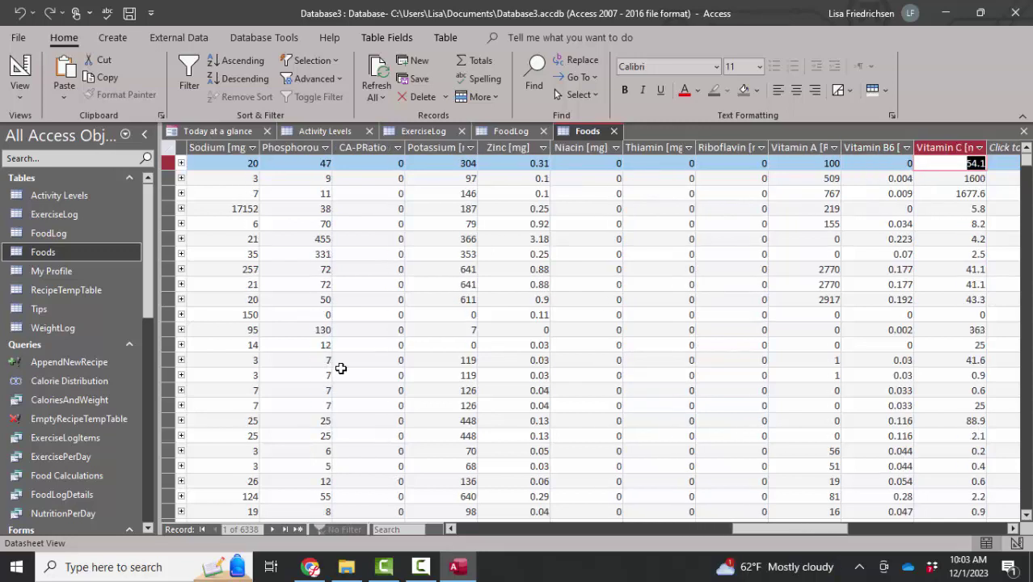
Step: Open the My Profile, RecipeTempTable, Tips and WeightLog tables
double_click(79, 276)
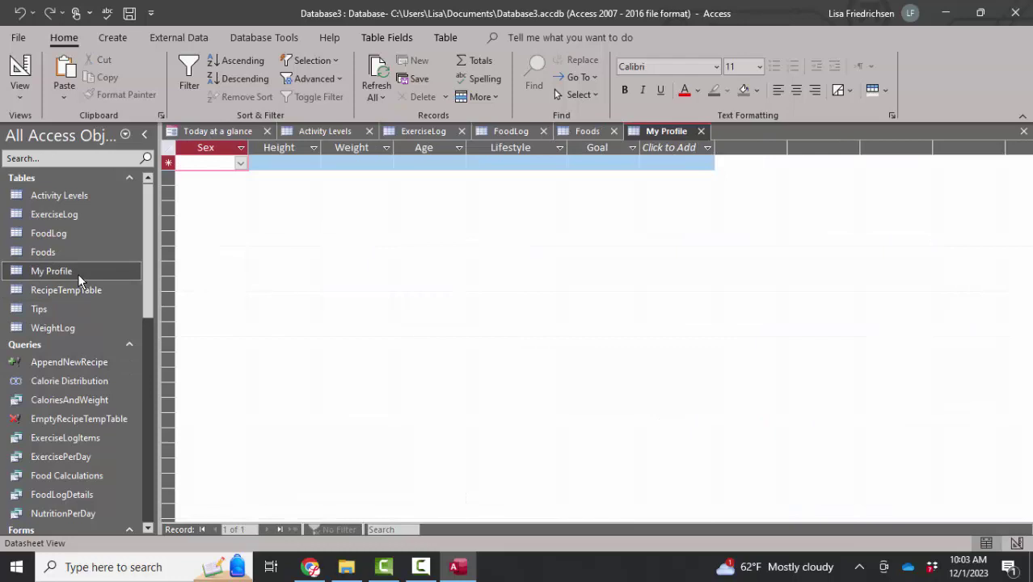
double_click(84, 294)
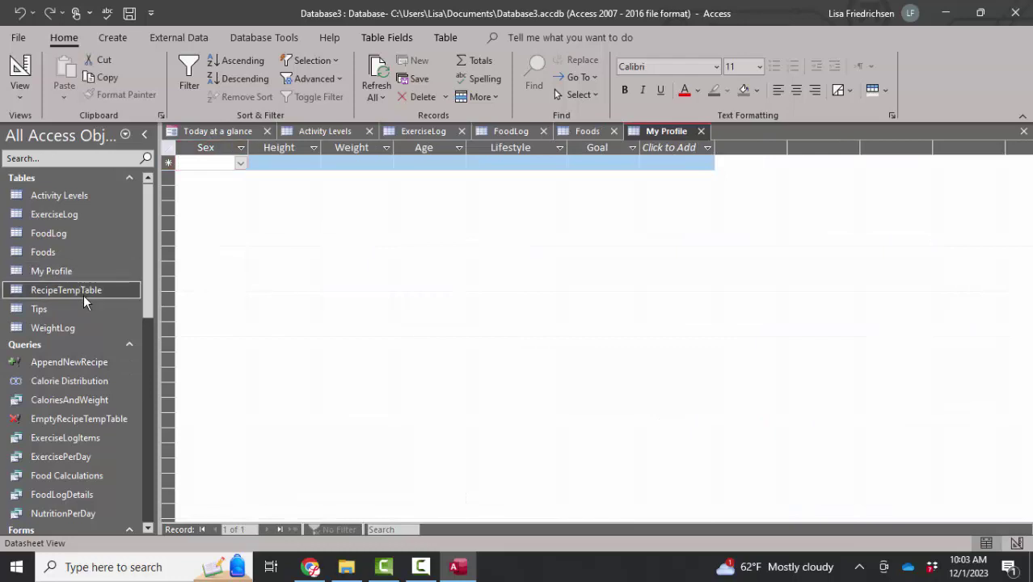
double_click(71, 314)
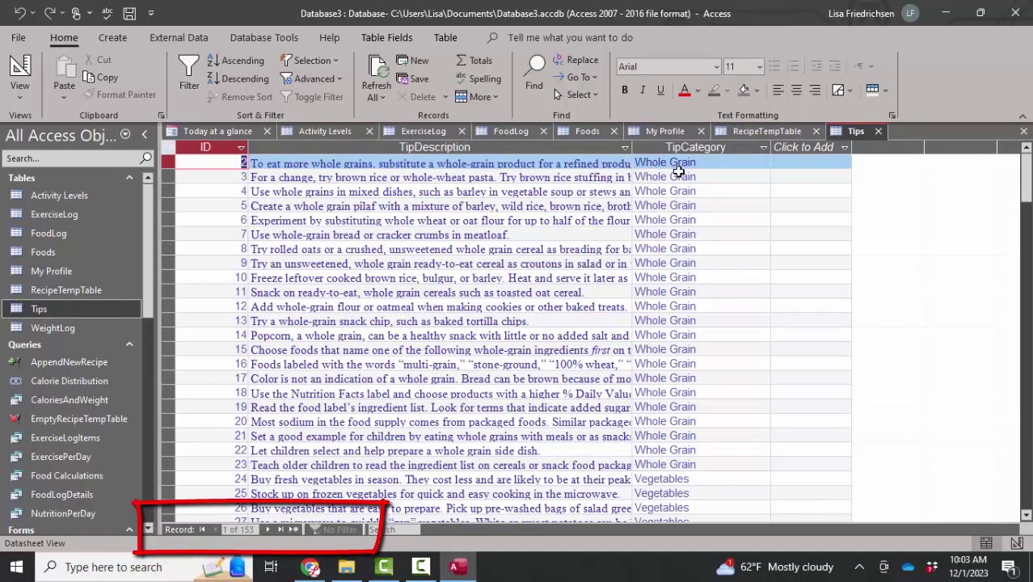
scroll(680, 238, "down", 8)
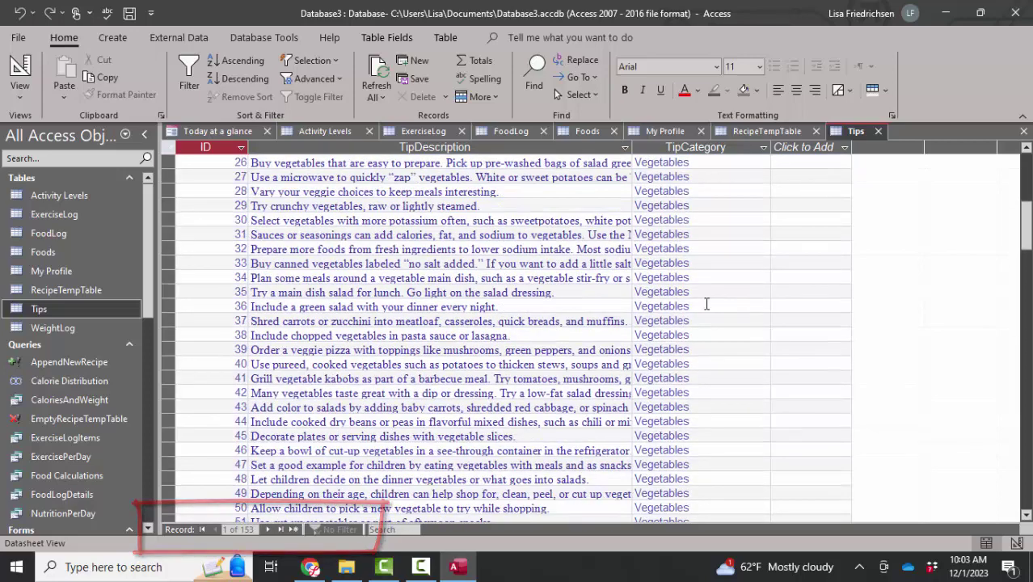
scroll(707, 304, "down", 18)
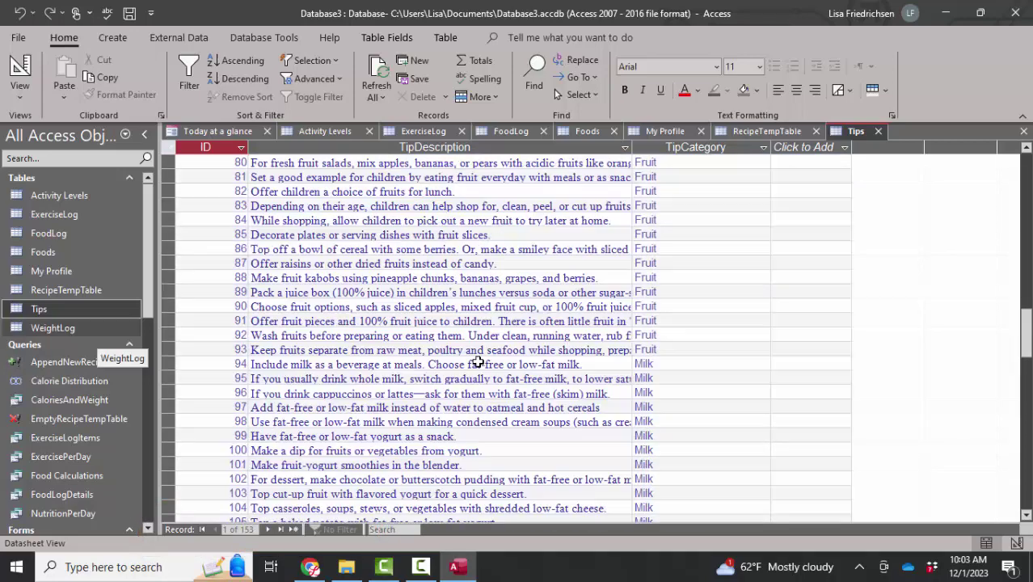
scroll(790, 330, "down", 2)
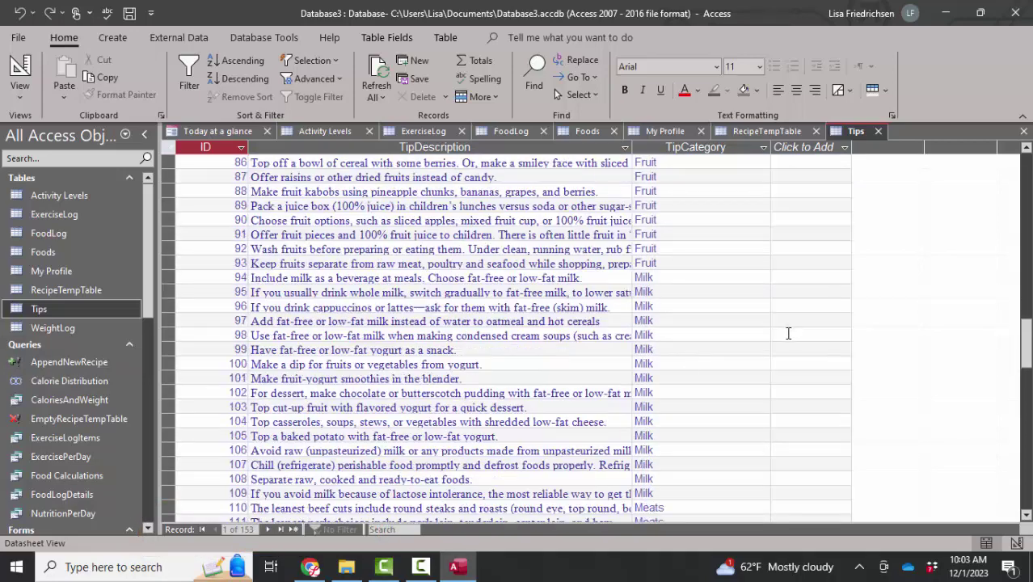
double_click(64, 334)
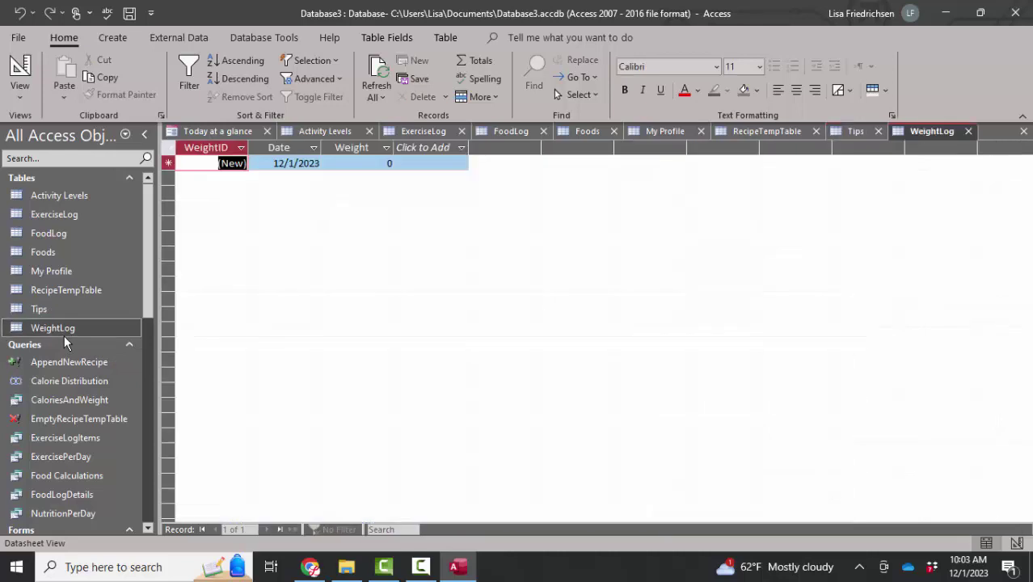
Step: Close all eight open table tabs, accepting the save-layout prompt
left_click(969, 131)
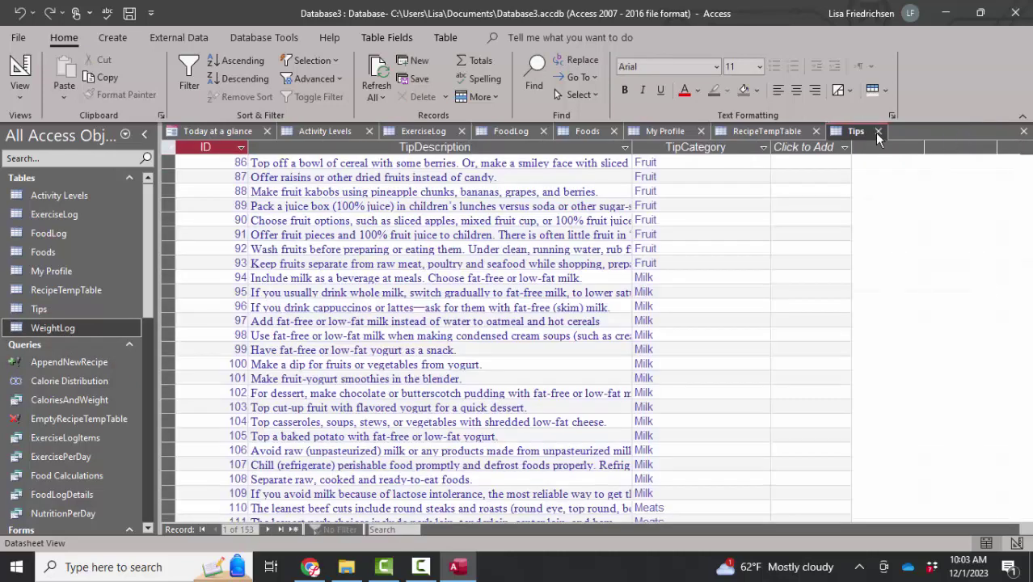
left_click(879, 131)
left_click(816, 131)
left_click(700, 131)
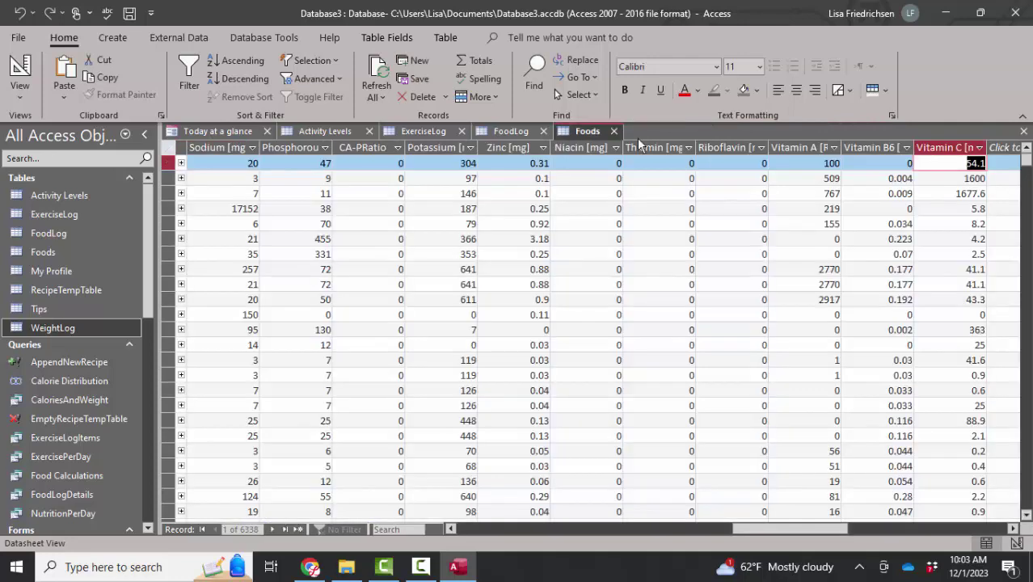
left_click(613, 131)
left_click(543, 131)
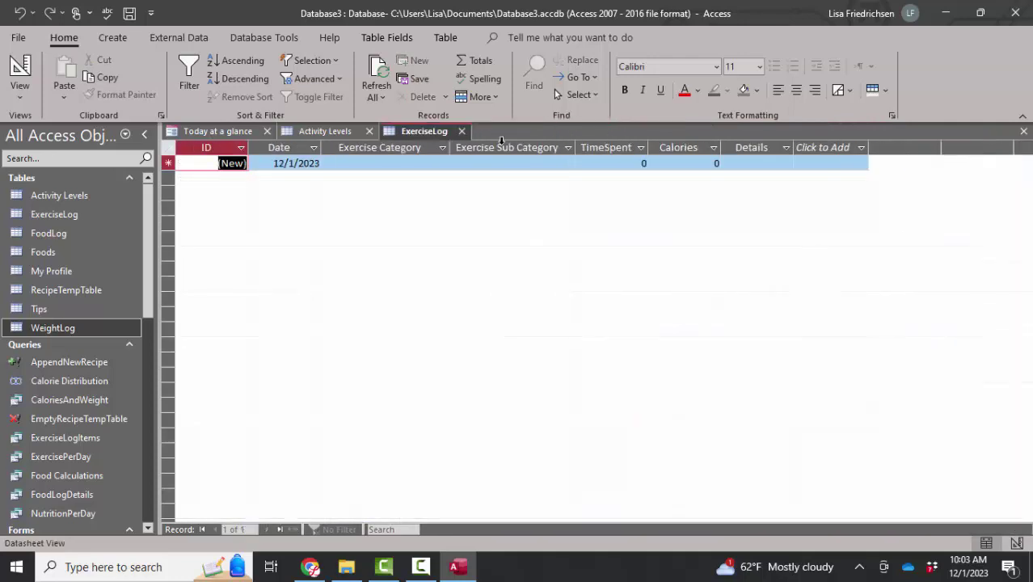
left_click(461, 131)
left_click(369, 131)
key("Return")
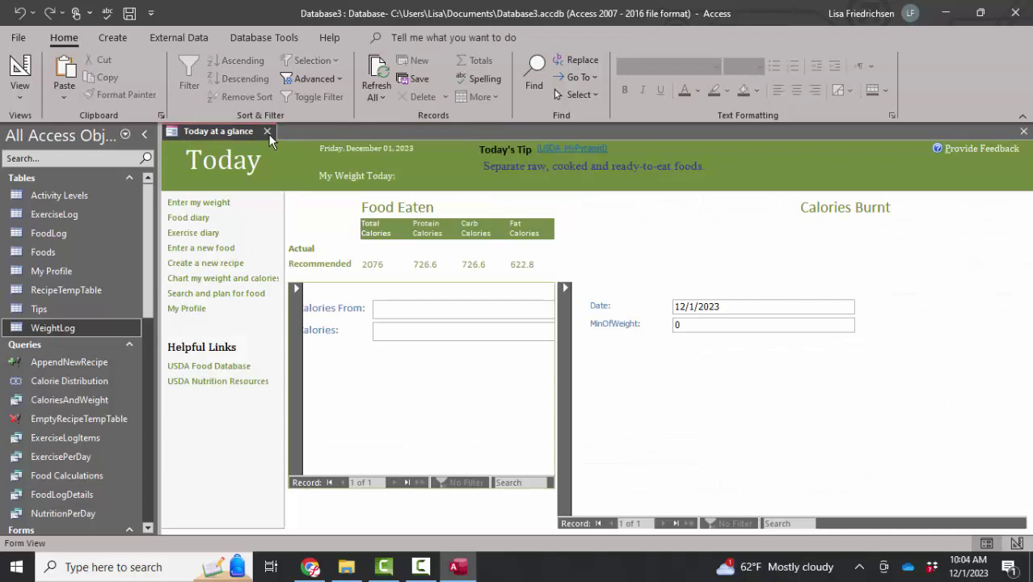
Step: Close the Today at a glance form and open the Relationships window
left_click(267, 132)
left_click(273, 38)
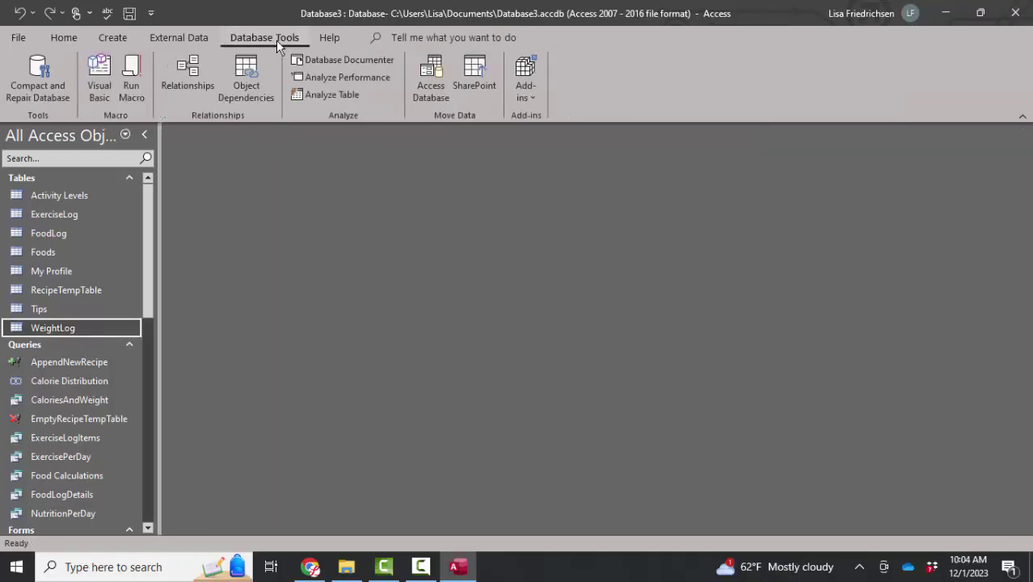
left_click(188, 81)
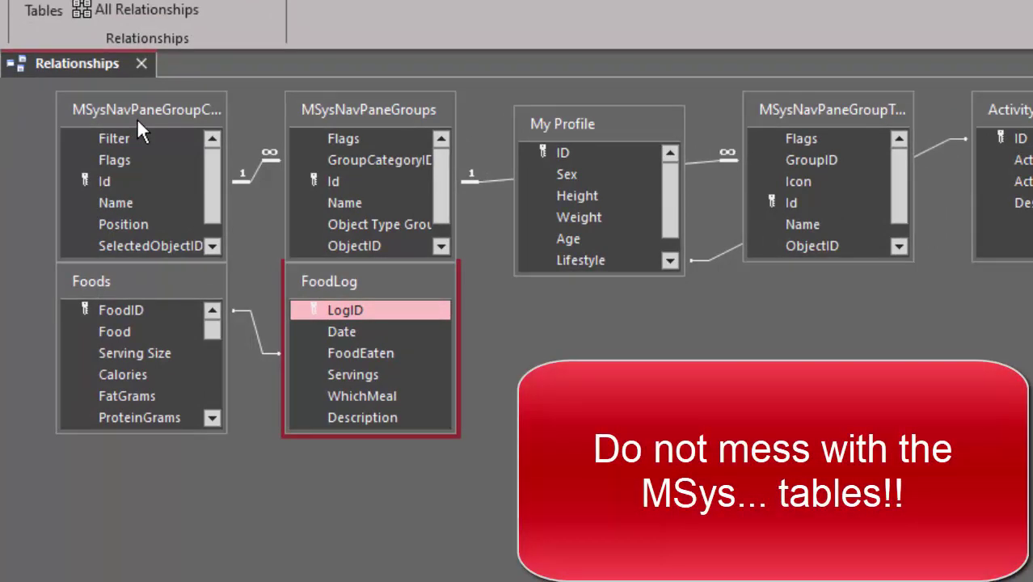
Step: Remove the MSys system tables, including MSysNavPaneGroups, from the diagram
left_click(141, 115)
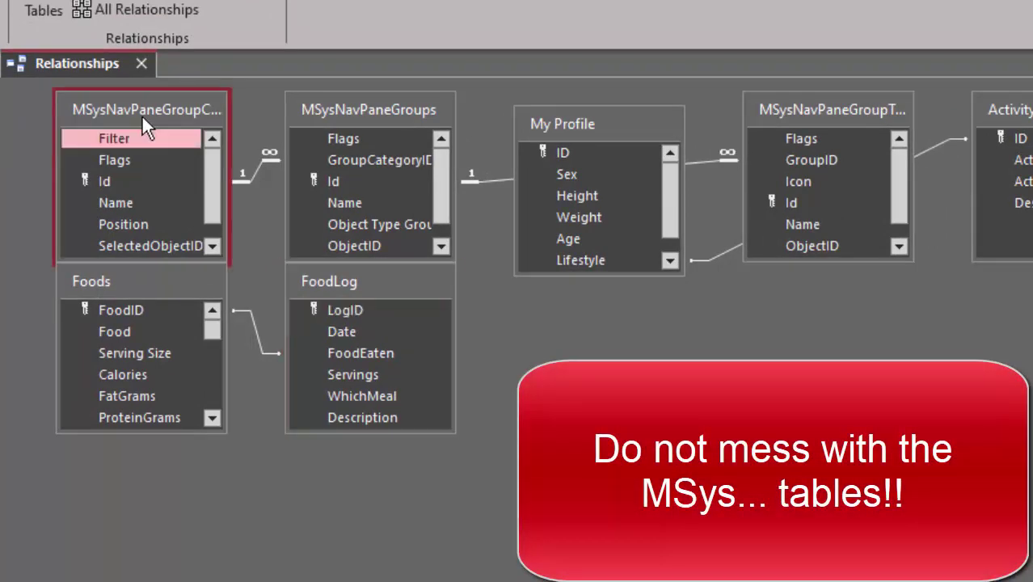
key("Delete")
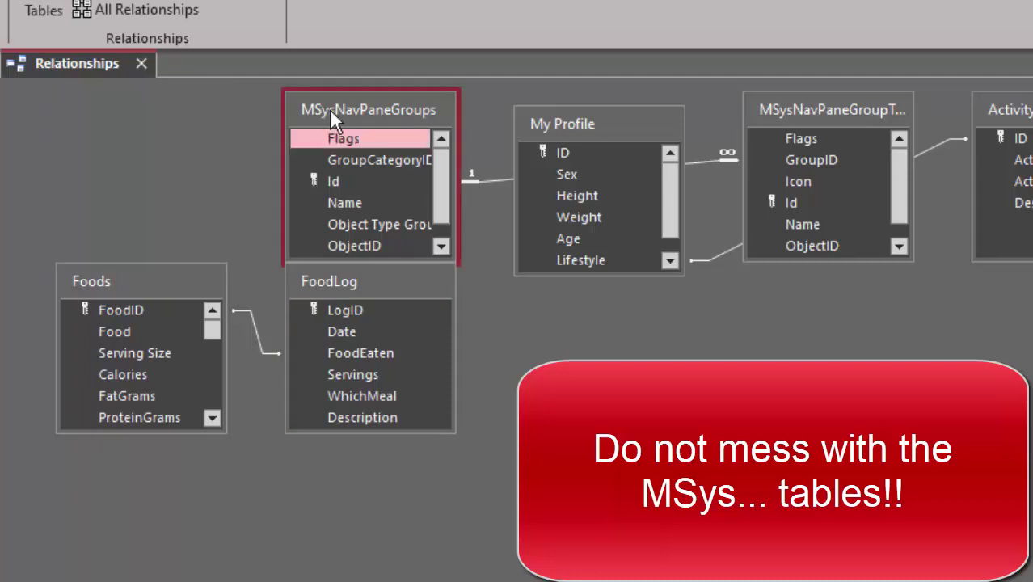
key("Delete")
key("Delete")
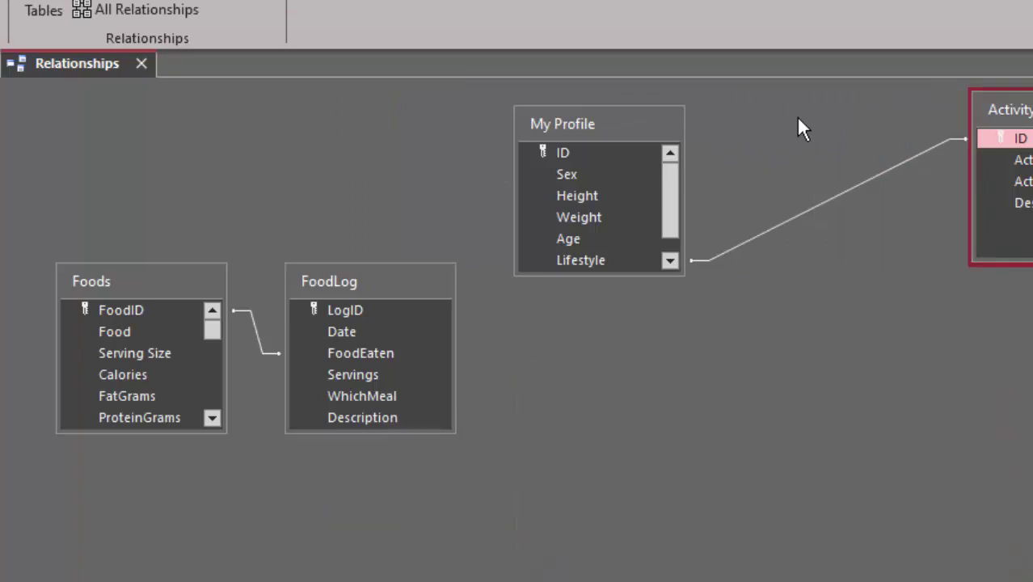
Step: Enlarge My Profile down to its Goal field and move Activity Levels left and down beside it
left_click(635, 277)
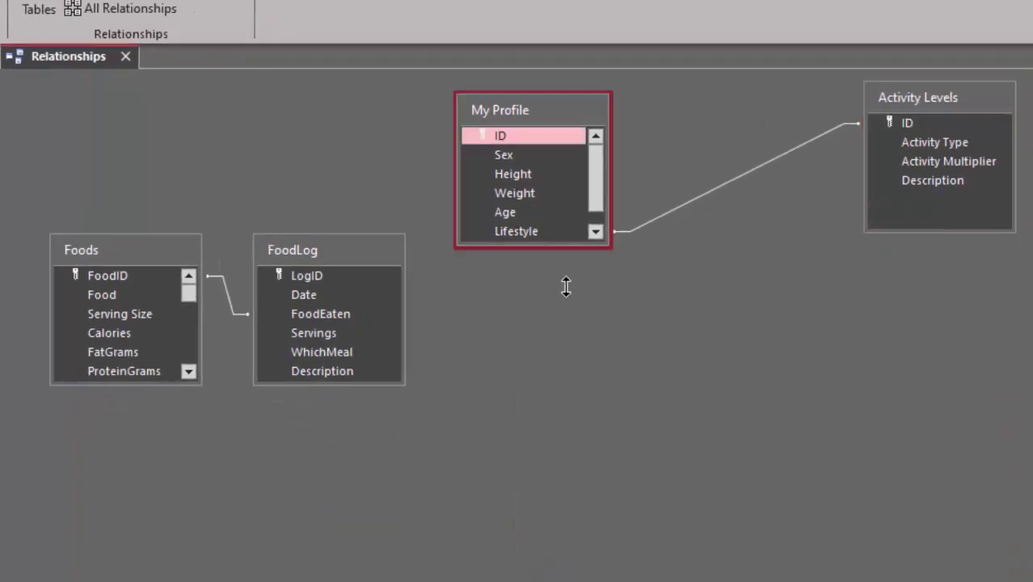
left_click_drag(566, 287, 570, 338)
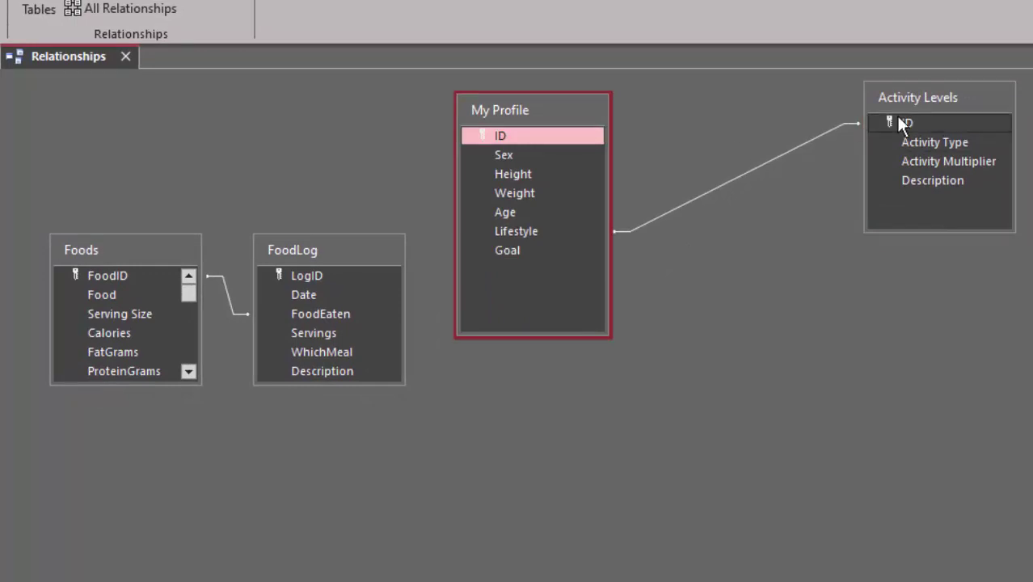
left_click_drag(890, 109, 818, 141)
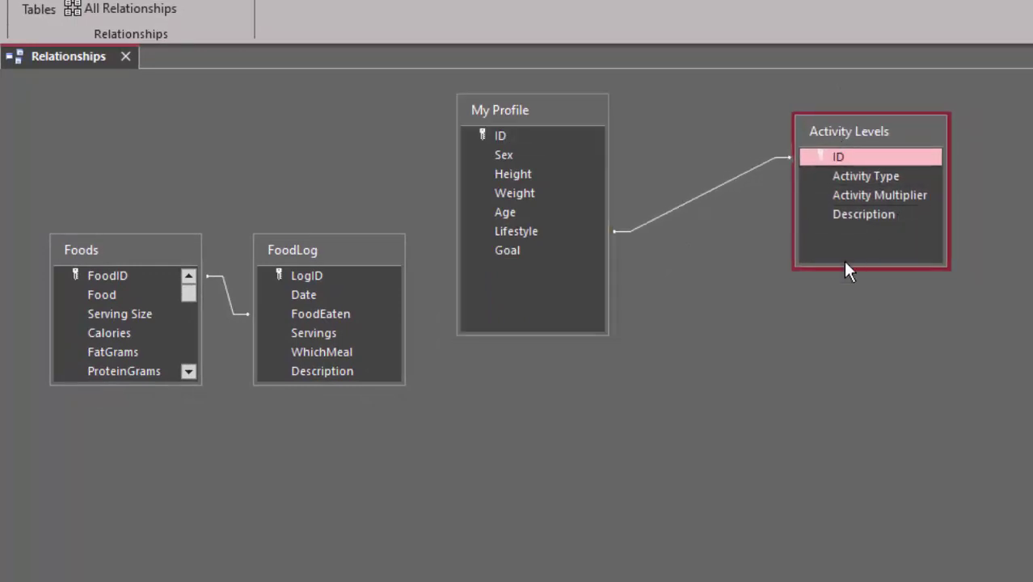
left_click(716, 200)
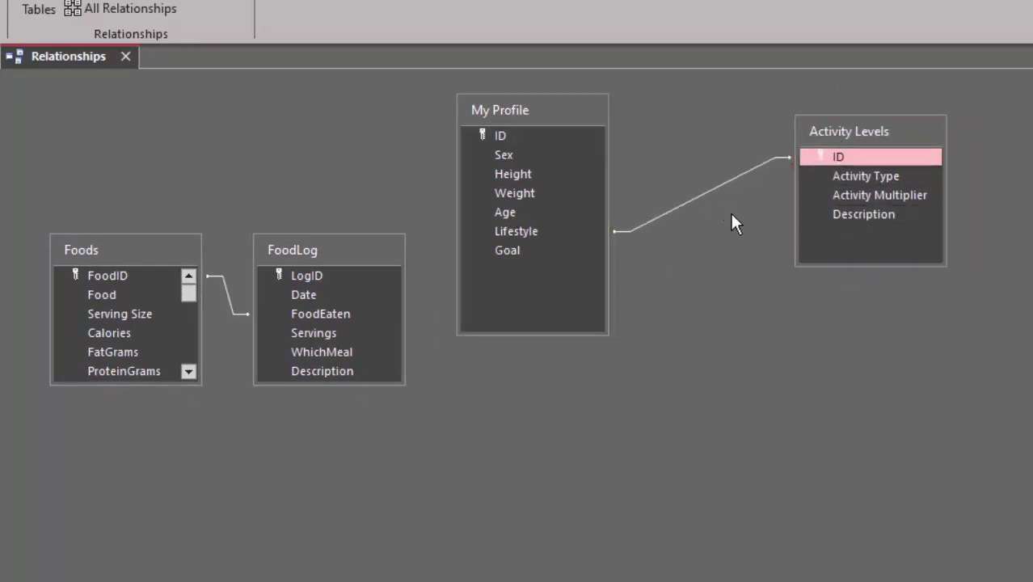
left_click(841, 157)
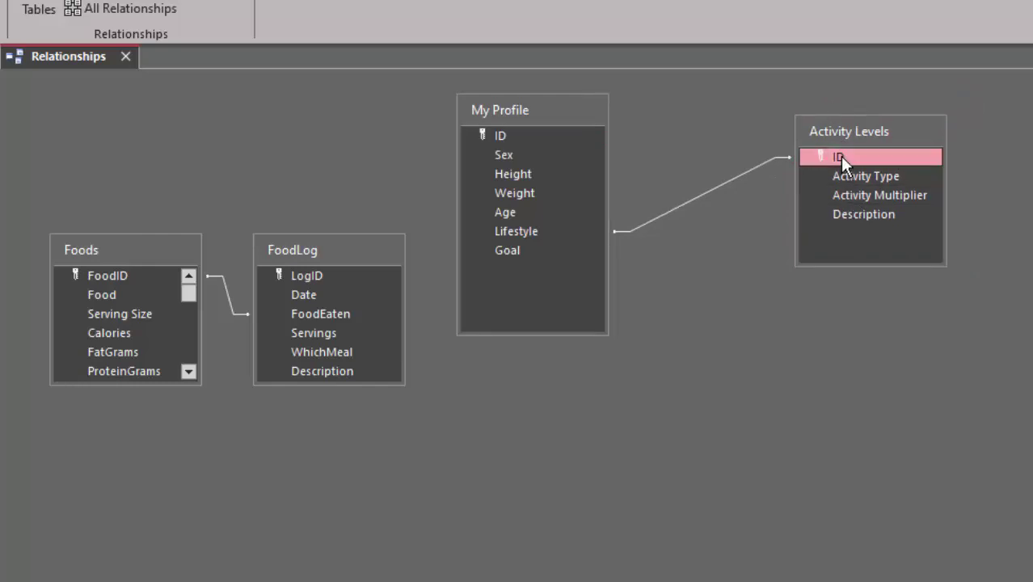
mouse_move(840, 156)
left_mouse_down()
mouse_move(561, 243)
mouse_move(695, 216)
mouse_move(830, 134)
mouse_move(841, 175)
mouse_move(827, 165)
left_mouse_up()
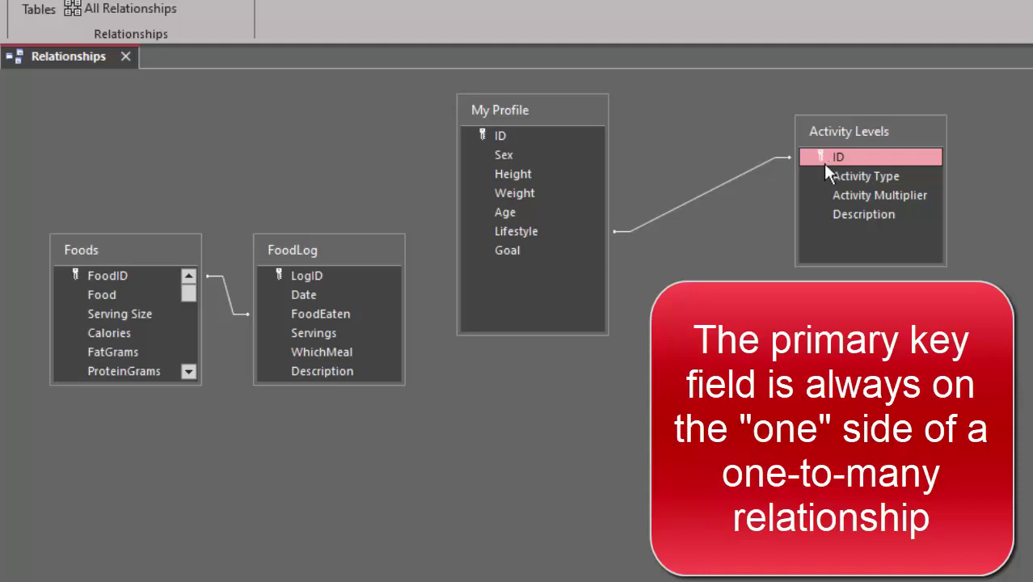
left_click(882, 173)
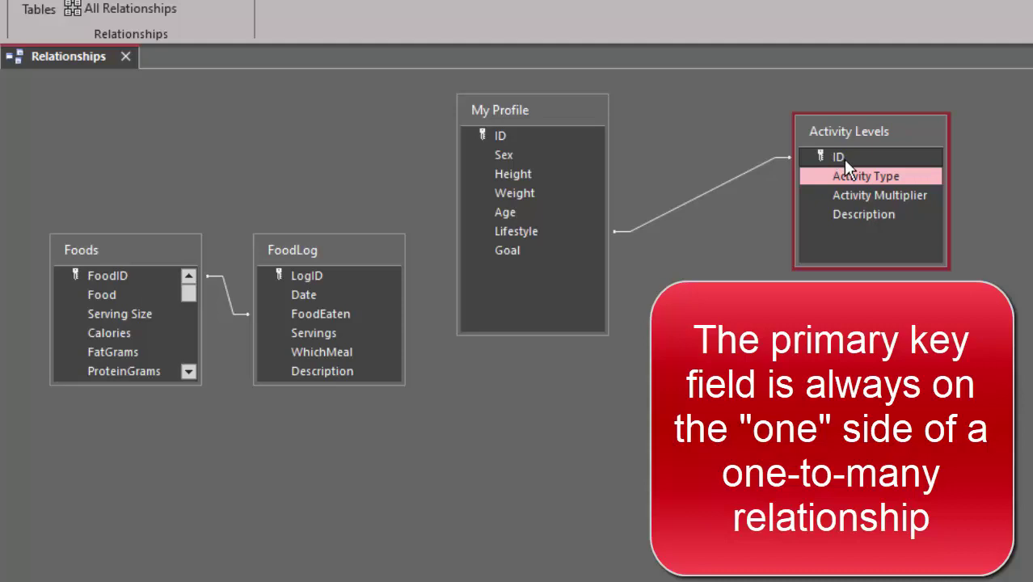
left_click(705, 195)
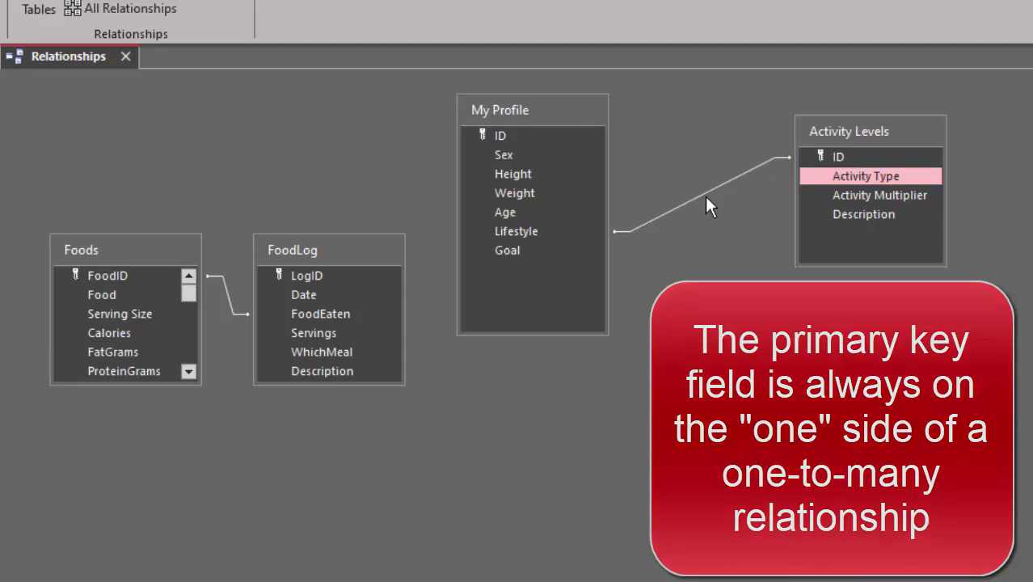
double_click(705, 196)
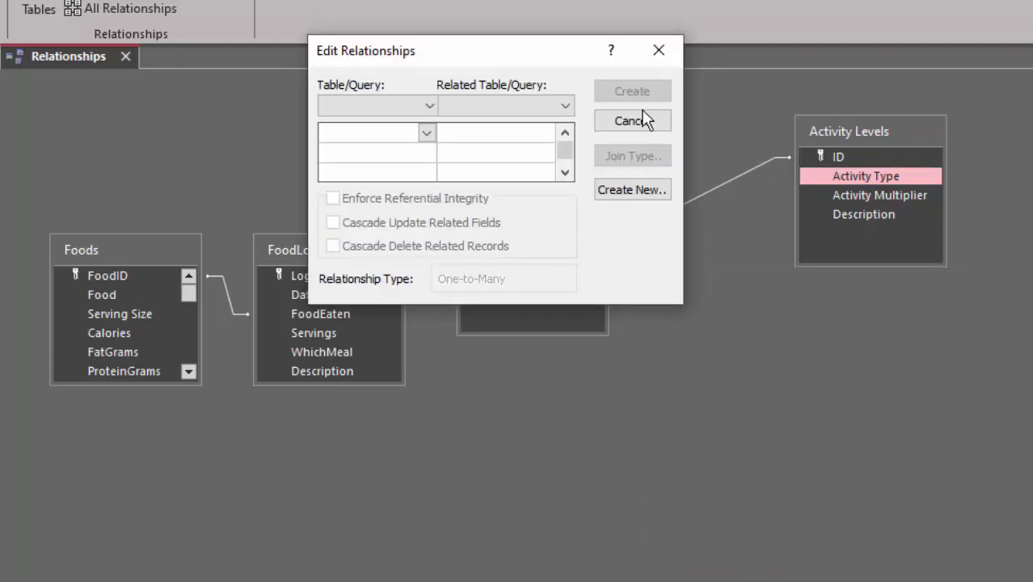
left_click(646, 120)
double_click(702, 197)
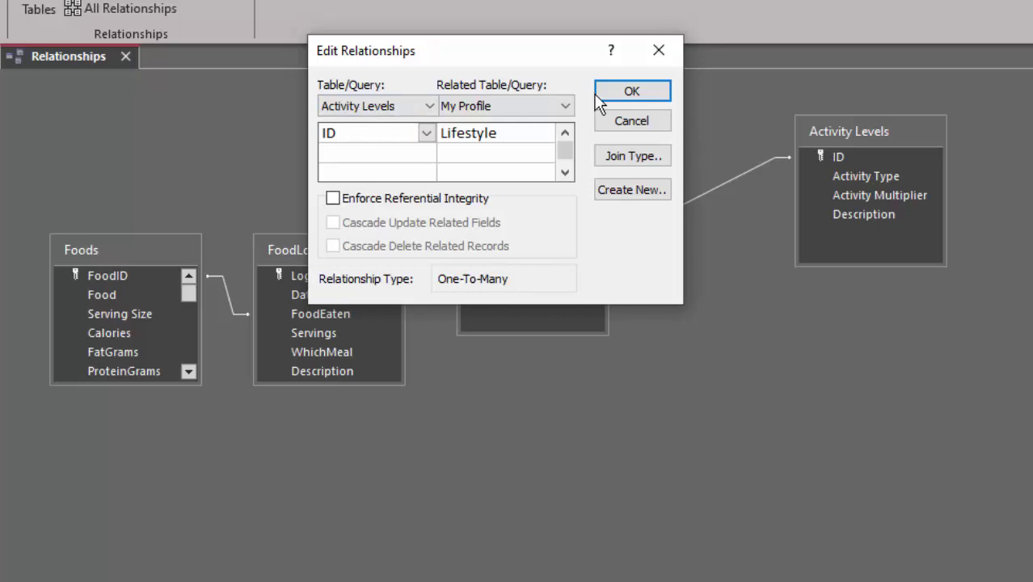
left_click_drag(507, 55, 258, 72)
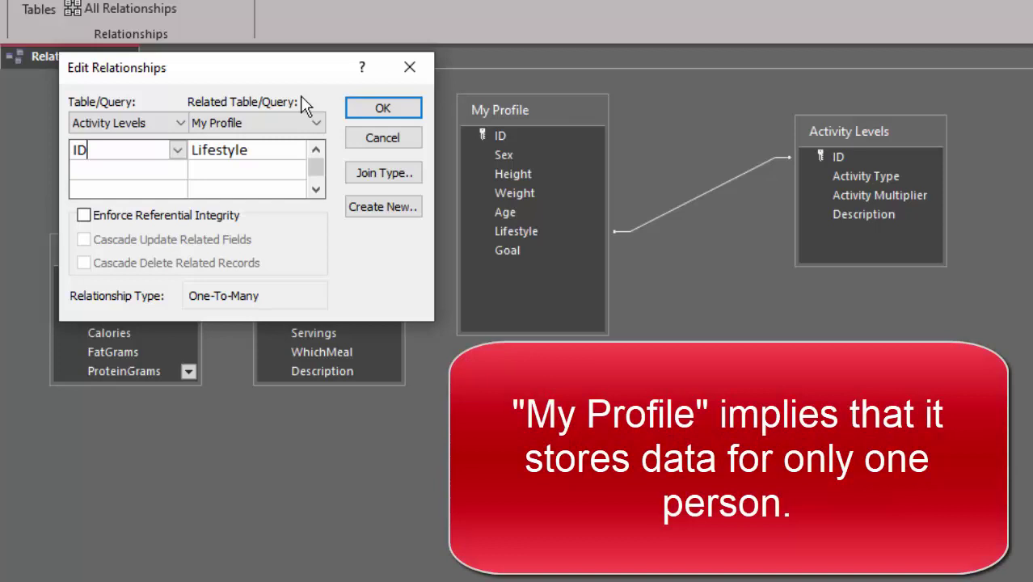
Step: Delete the Activity Levels–My Profile relationship and confirm the deletion
left_click(392, 141)
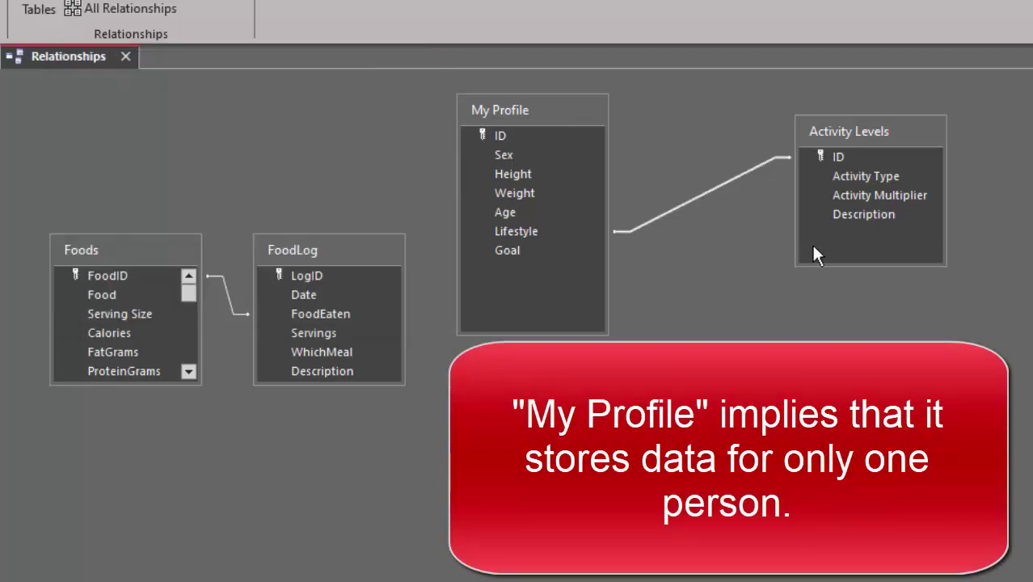
right_click(700, 203)
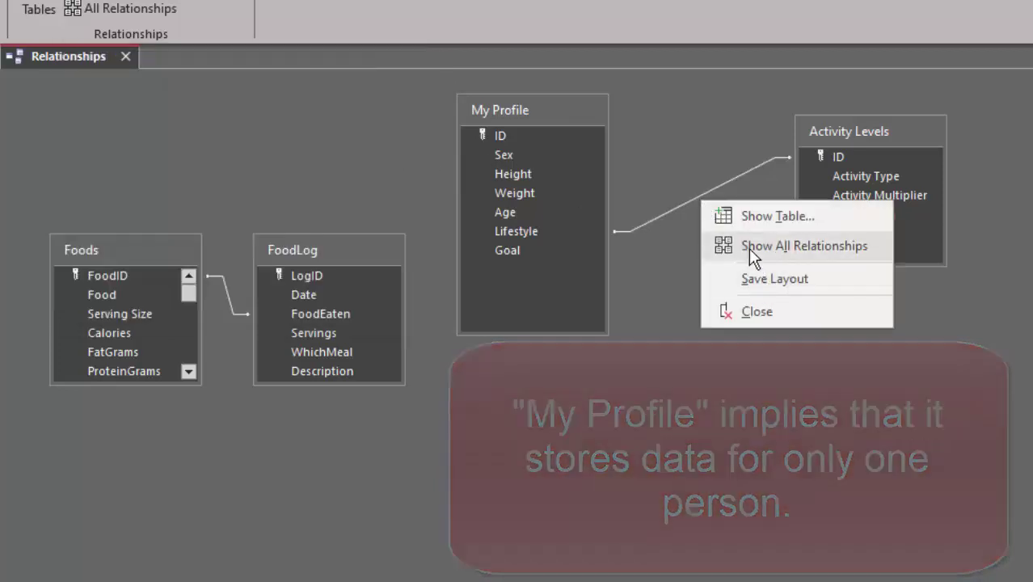
left_click(692, 198)
left_click(692, 198)
right_click(692, 198)
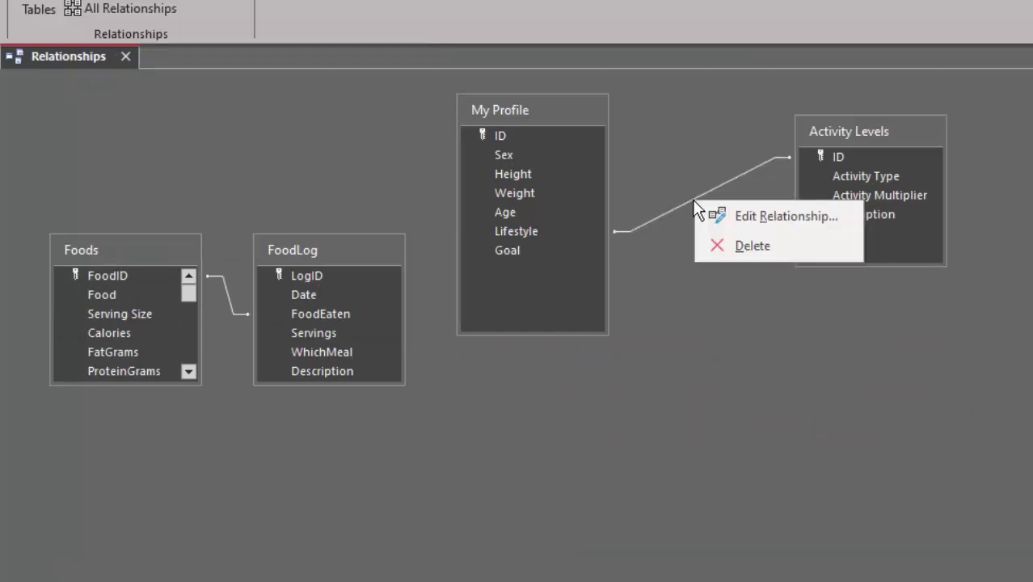
left_click(743, 246)
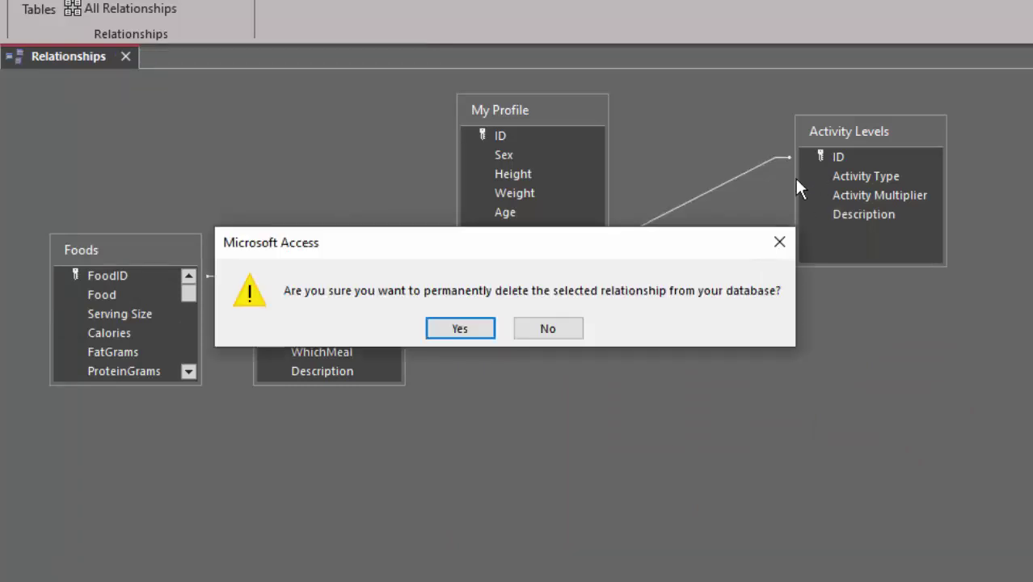
left_click(444, 328)
Step: Remove the Activity Levels table from the Relationships diagram
left_click(872, 173)
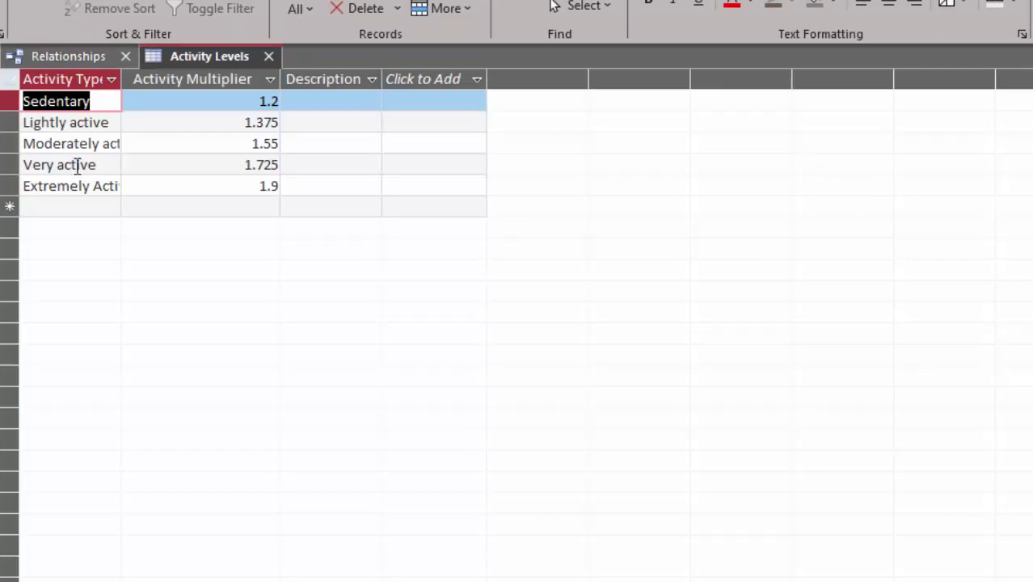
left_click(270, 56)
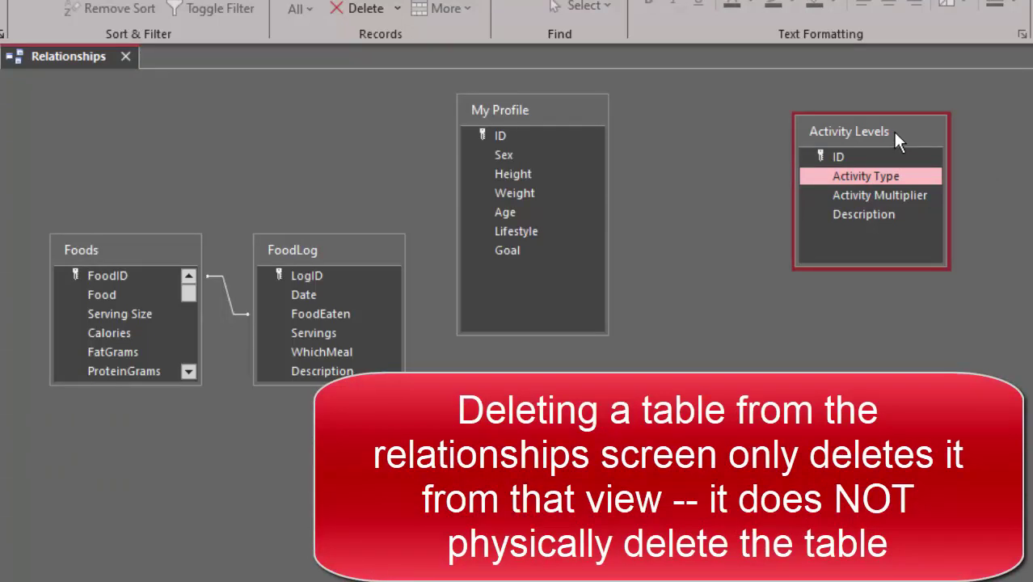
key("Delete")
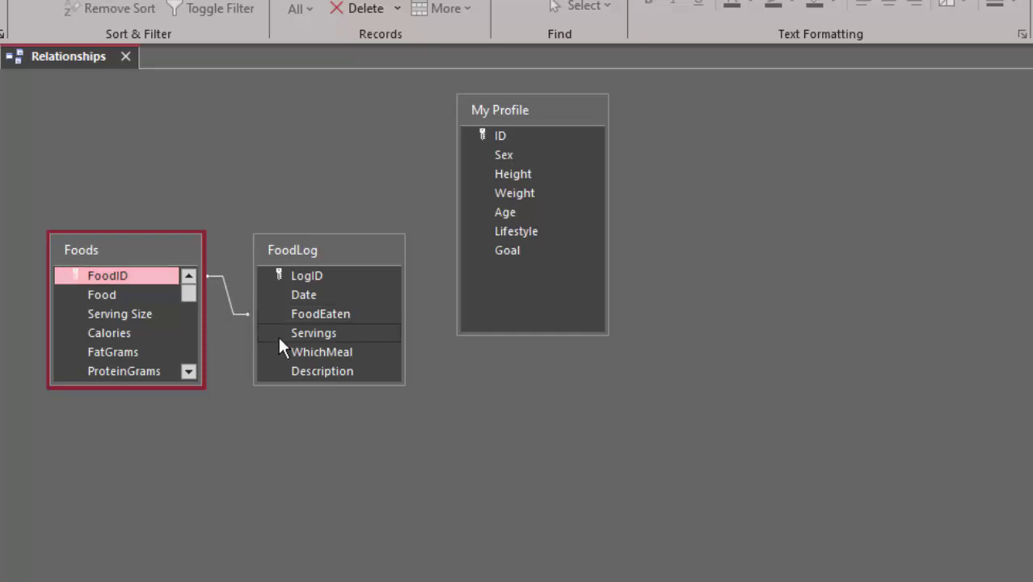
Step: Enforce referential integrity on the Foods–FoodLog join and enlarge both table boxes
double_click(229, 306)
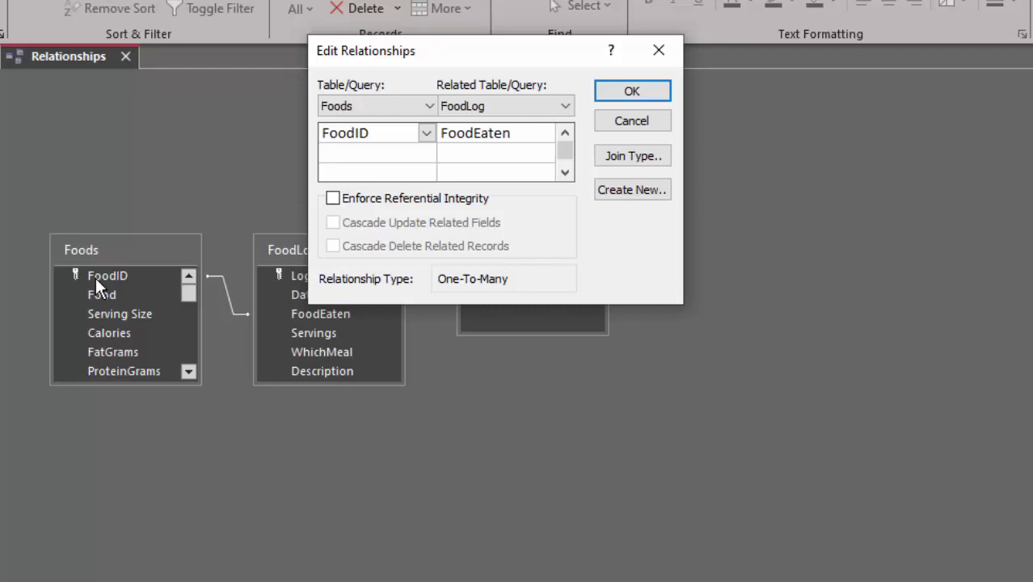
left_click(476, 137)
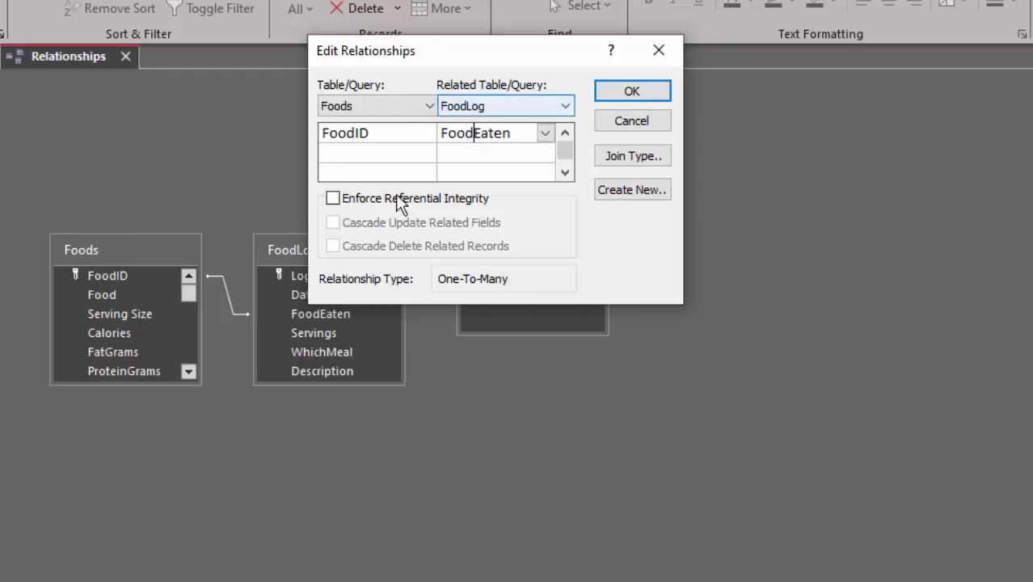
left_click(333, 200)
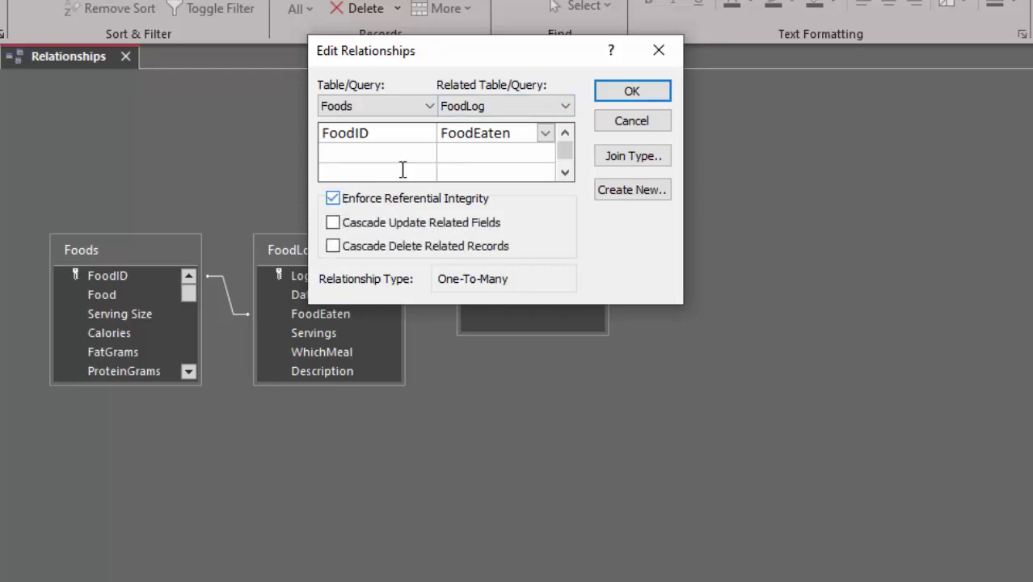
left_click(627, 100)
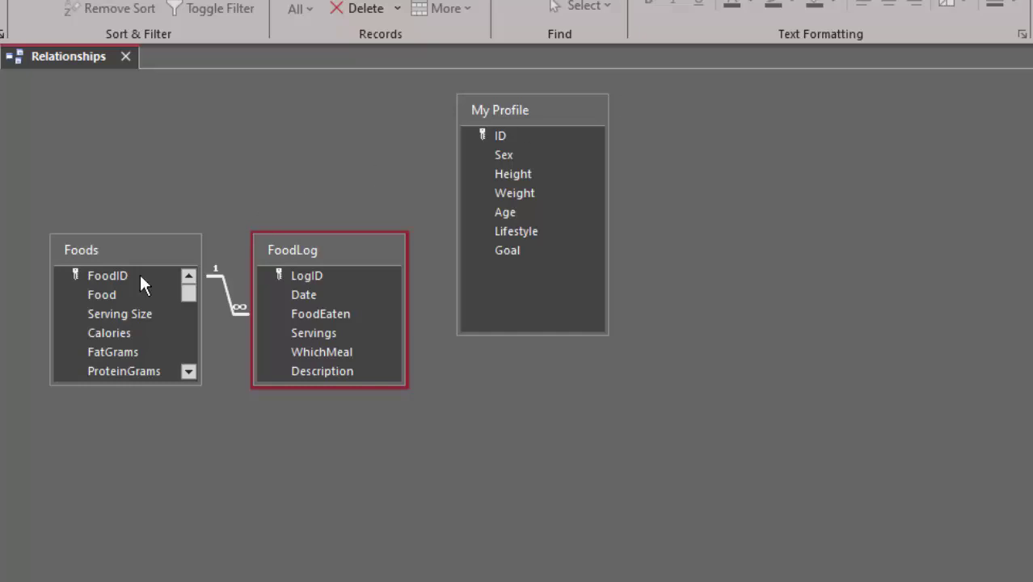
left_click_drag(115, 233, 115, 76)
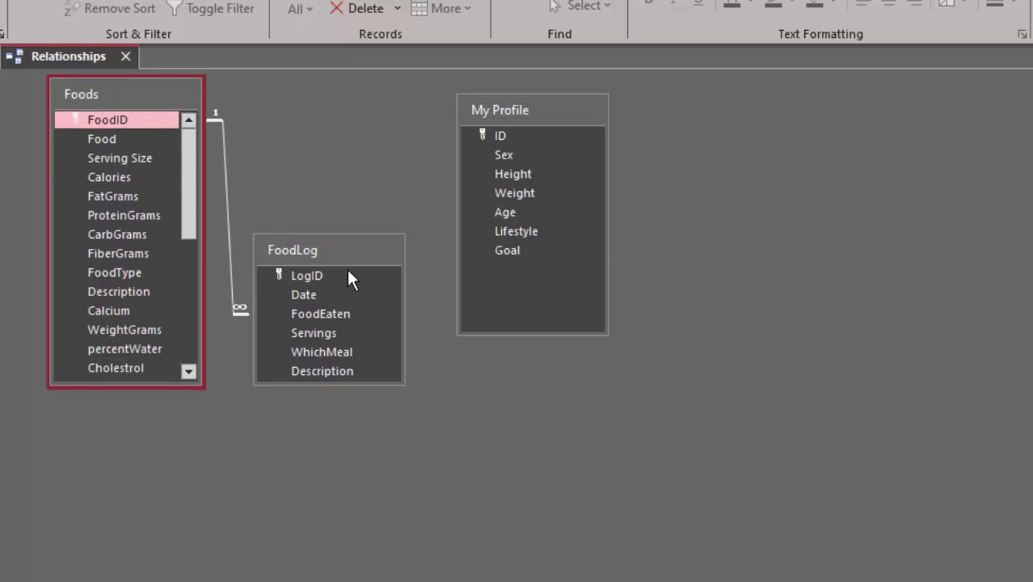
left_click_drag(335, 234, 334, 109)
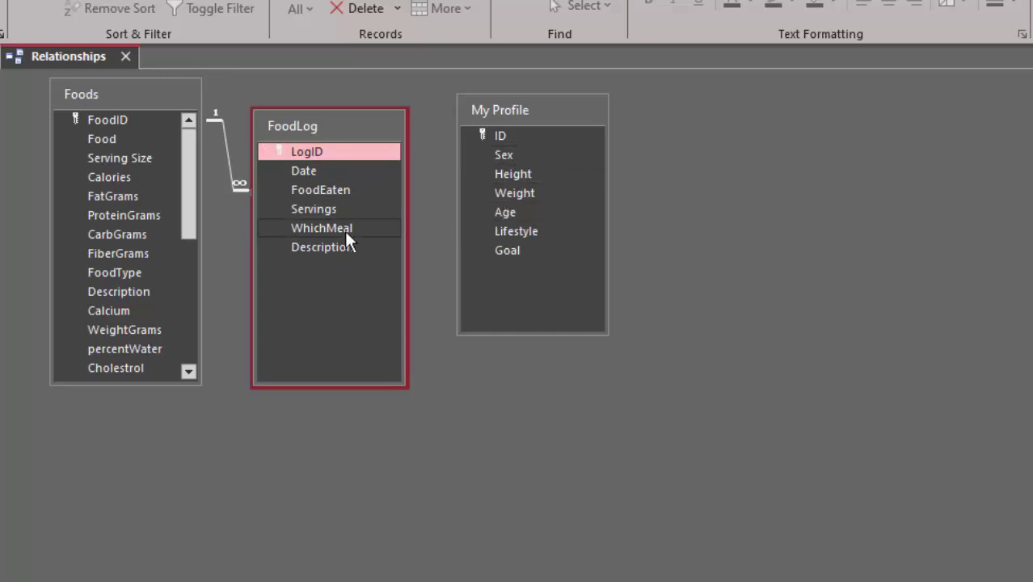
Step: Add a Number field named MyID below Description in FoodLog's design
right_click(317, 127)
left_click(392, 208)
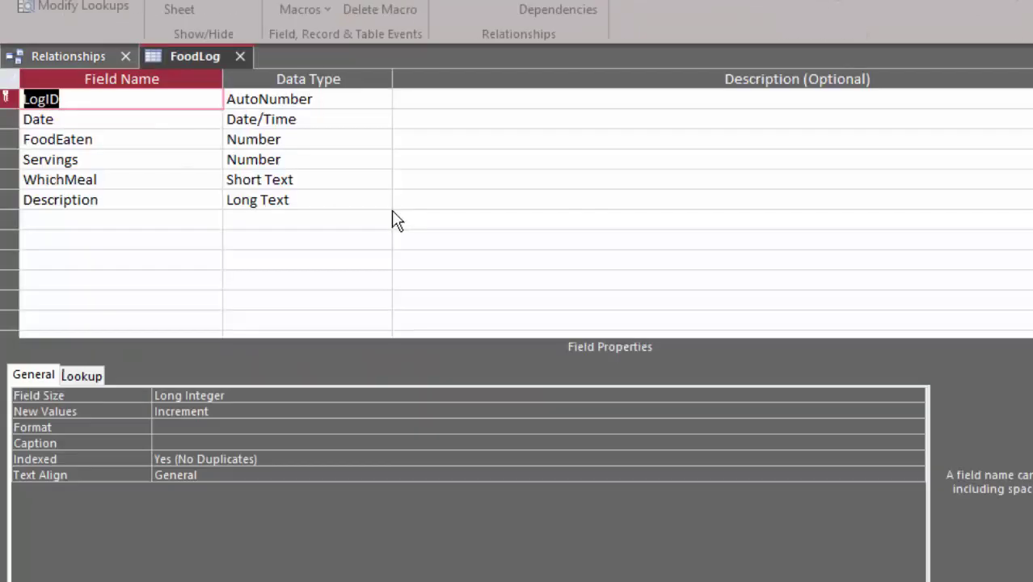
left_click(148, 224)
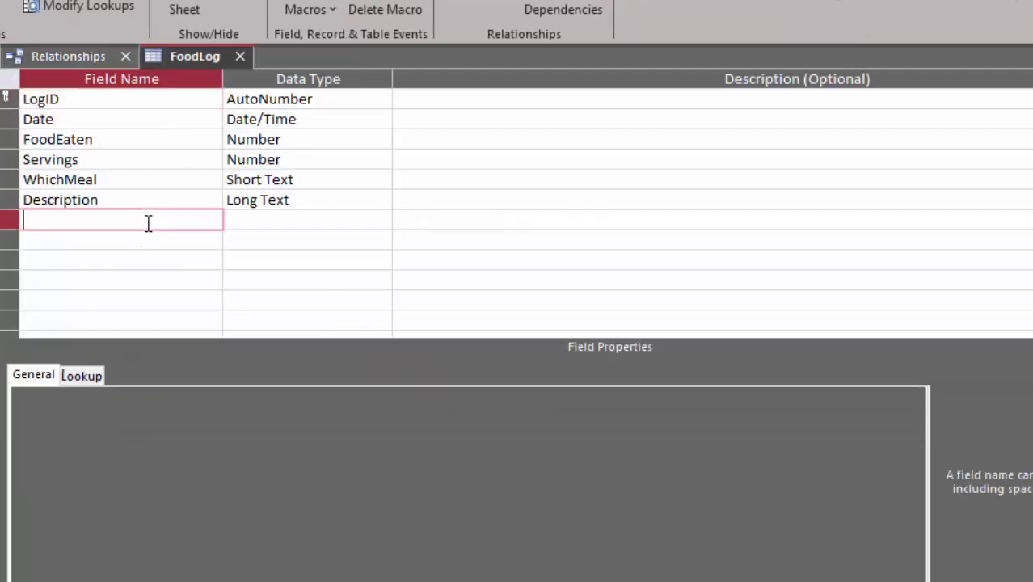
type("MyID")
key("Tab")
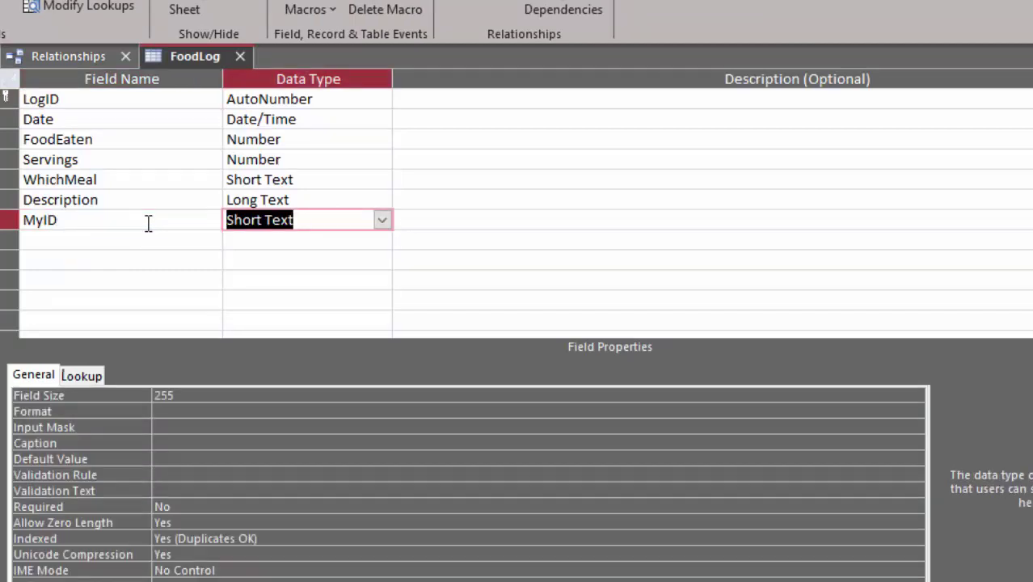
type("number")
left_click(148, 227)
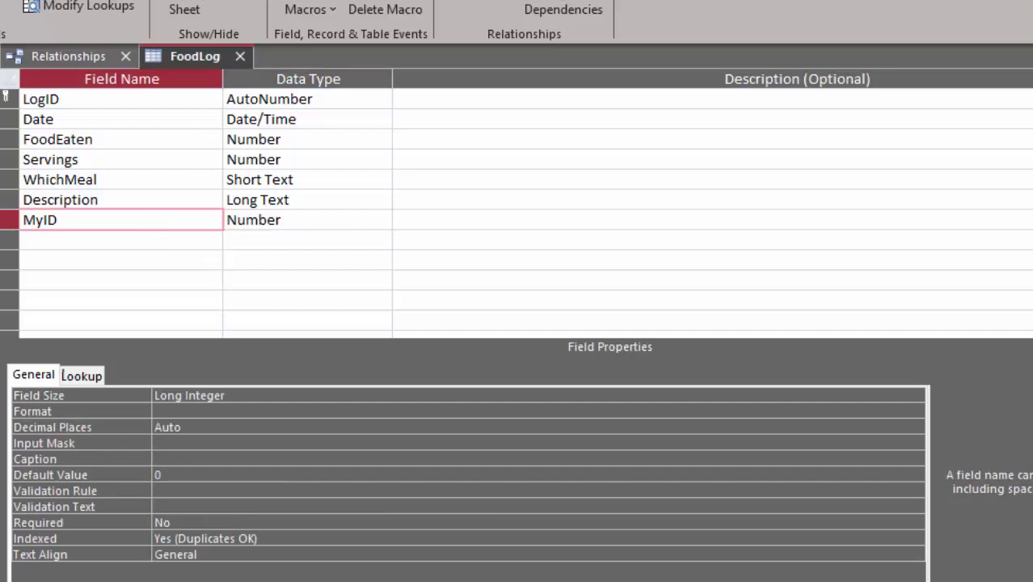
left_click(239, 56)
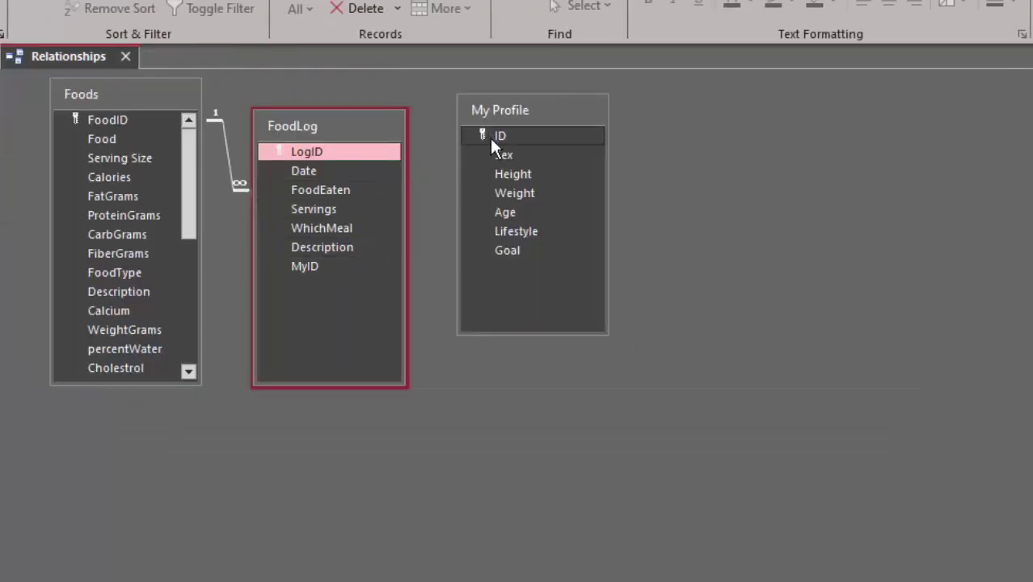
Step: Link My Profile's ID to FoodLog's MyID one-to-many with referential integrity enforced
left_click_drag(497, 137, 311, 274)
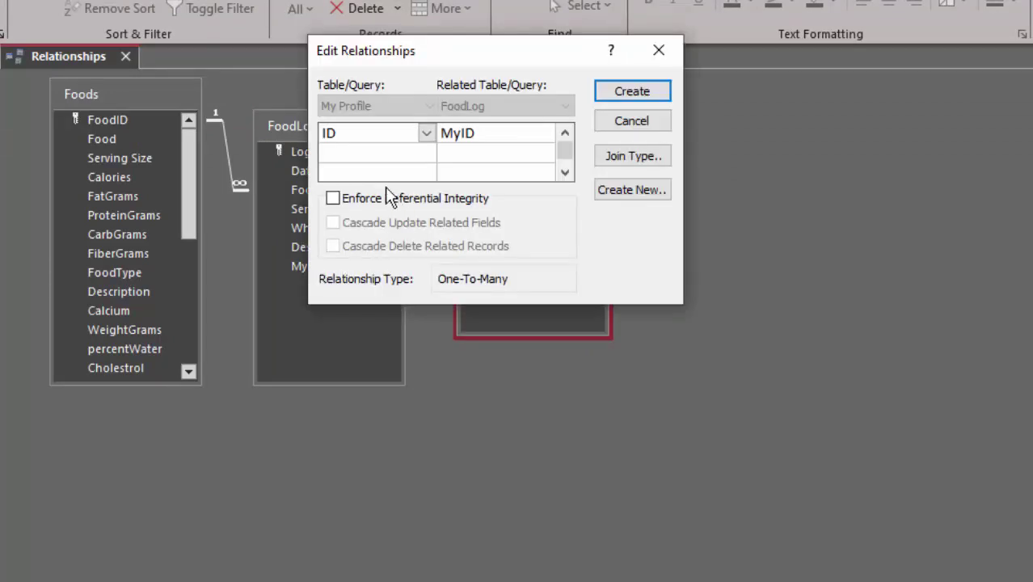
left_click(354, 199)
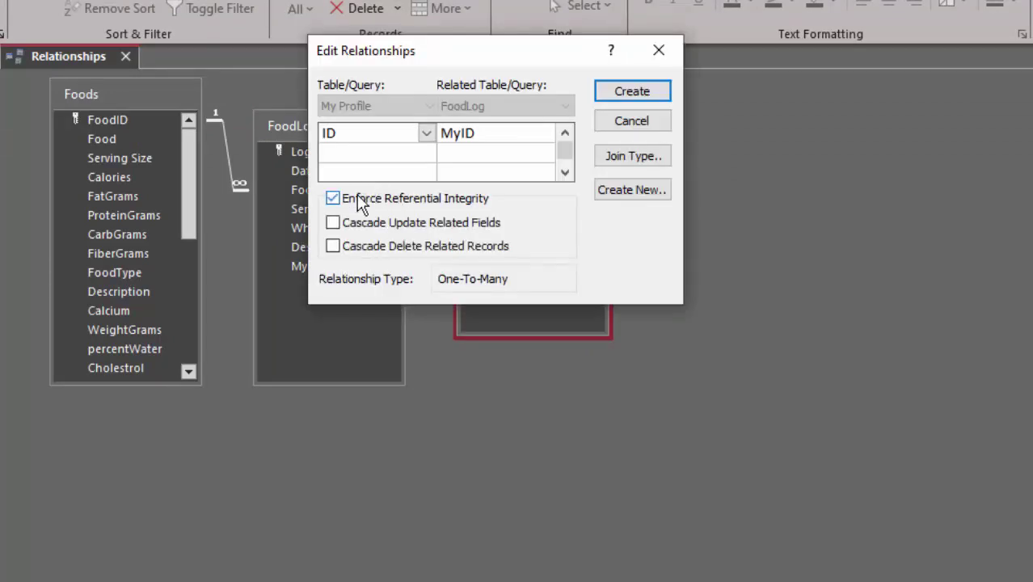
left_click(621, 93)
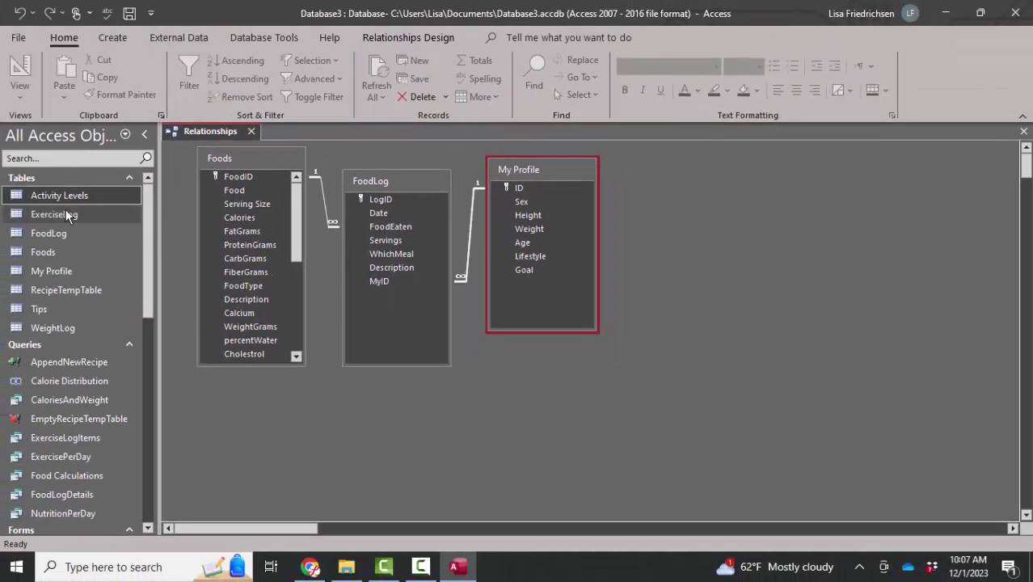
Step: Add the ExerciseLog and WeightLog tables to the relationships layout and arrange them
left_click_drag(58, 217, 665, 179)
left_click_drag(56, 327, 704, 327)
left_click_drag(692, 274, 692, 294)
left_click_drag(680, 178, 648, 174)
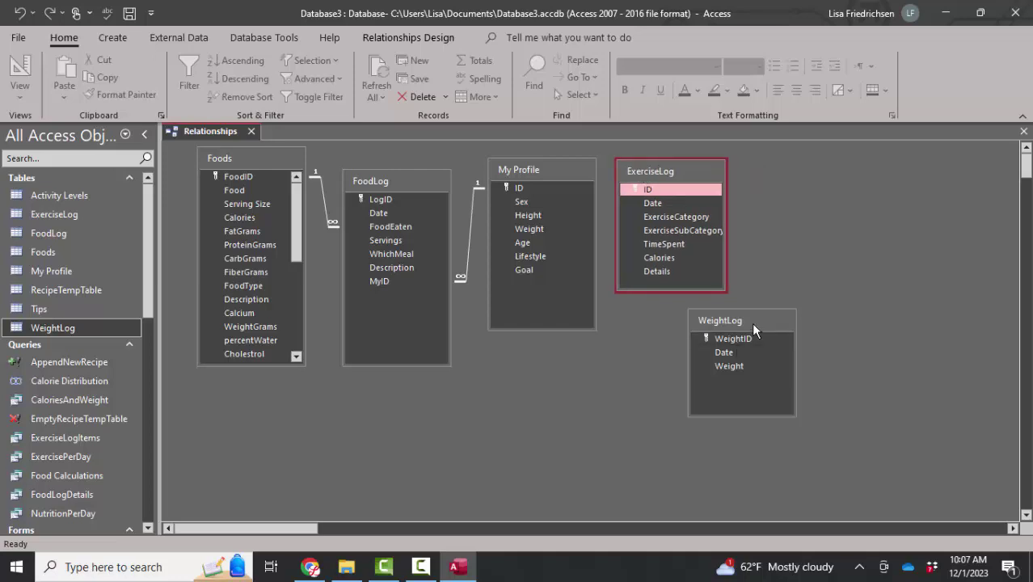
left_click_drag(752, 323, 700, 345)
left_click_drag(692, 291, 681, 338)
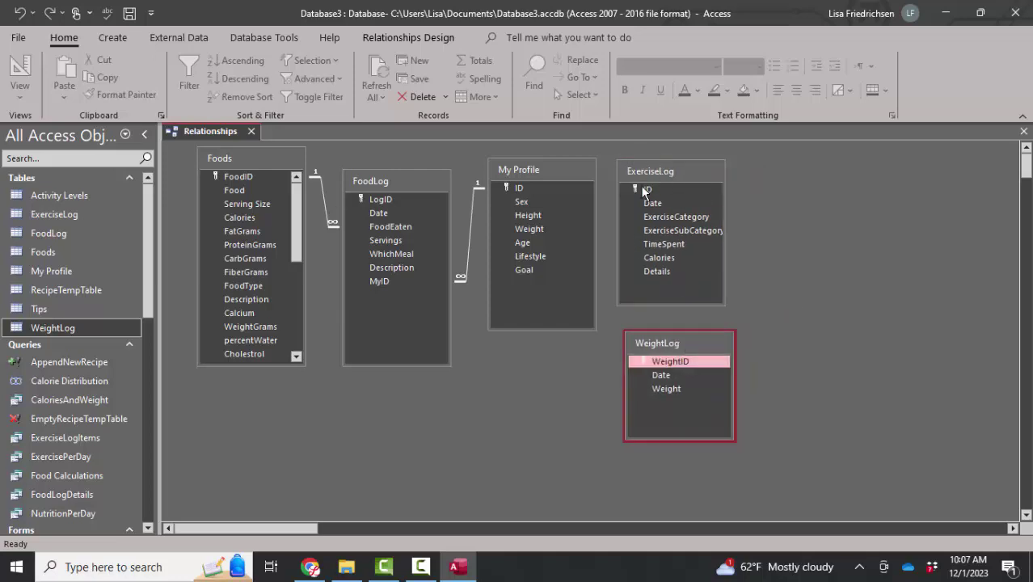
Step: Add a Number field named MyID to the ExerciseLog table design and save it
right_click(671, 232)
key("Escape")
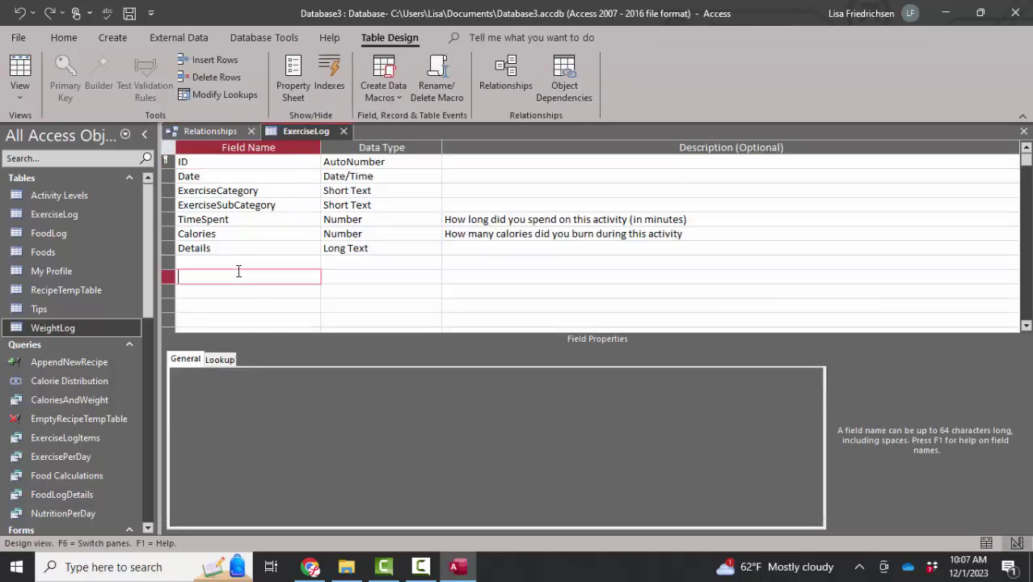
left_click(239, 271)
type("MyId")
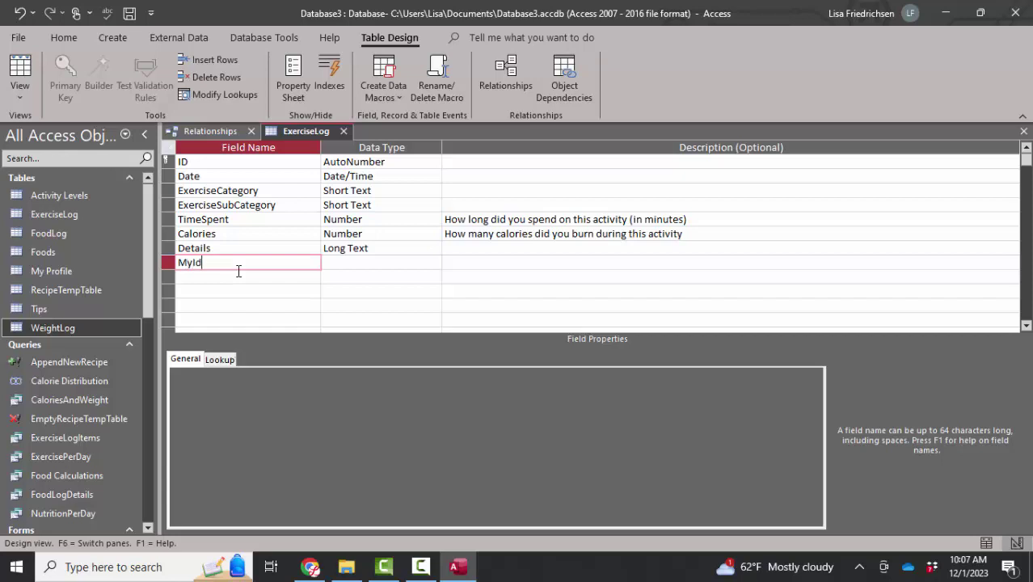
key("BackSpace")
type("D")
key("Tab")
type("n")
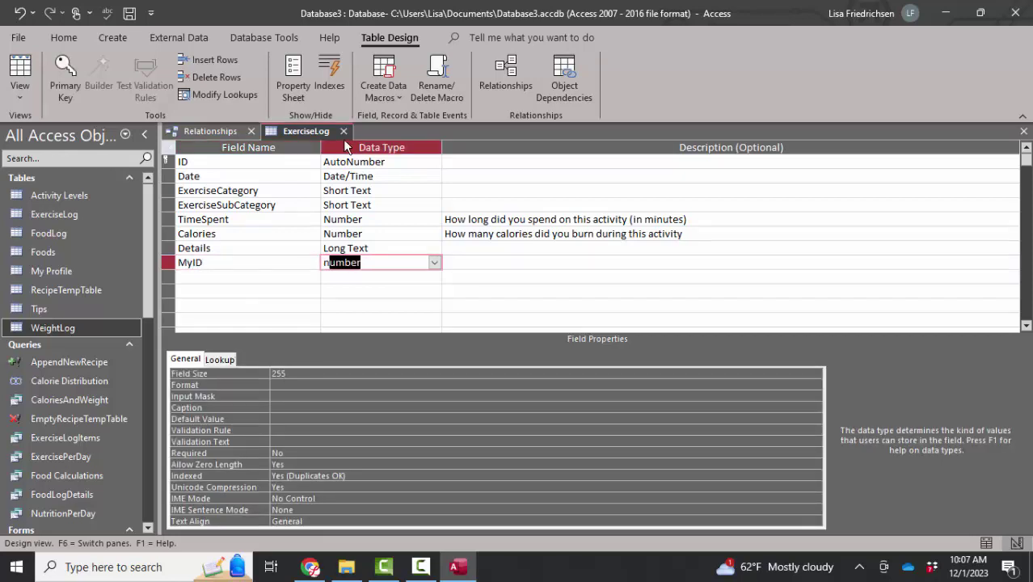
key("ctrl+s")
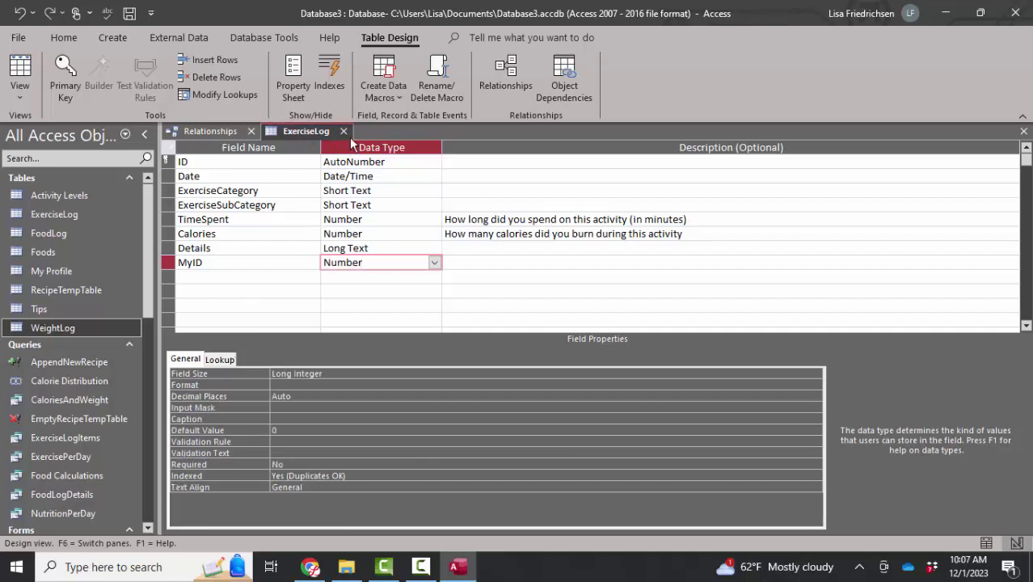
left_click(343, 131)
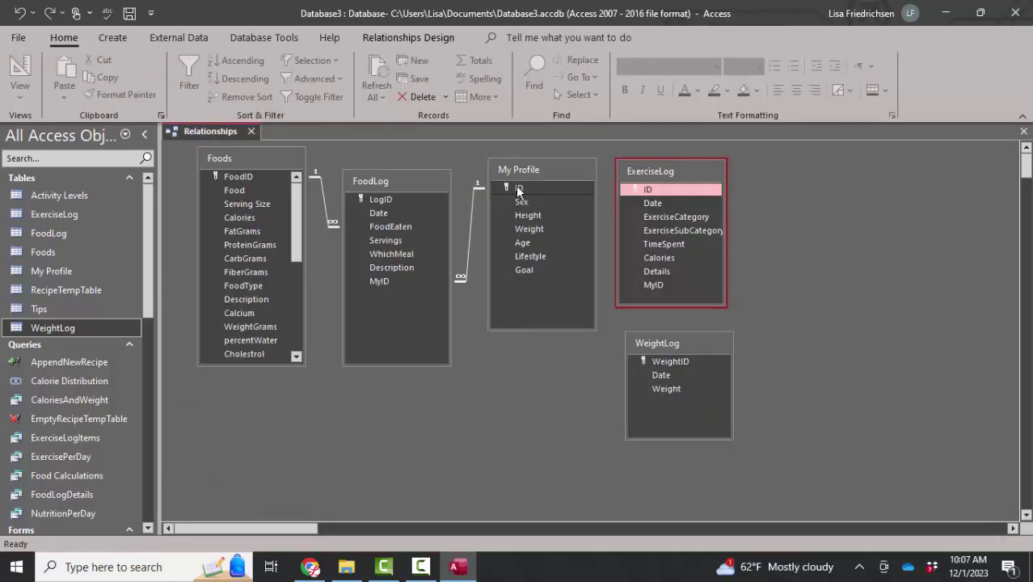
Step: Link My Profile's ID one-to-many to ExerciseLog's MyID with referential integrity enforced
left_click_drag(511, 188, 650, 287)
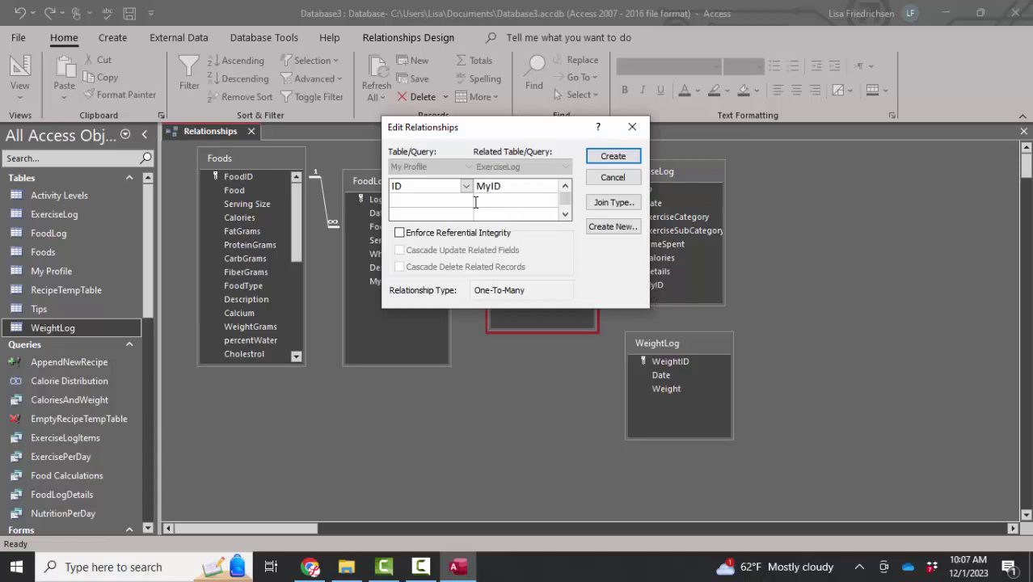
left_click(413, 235)
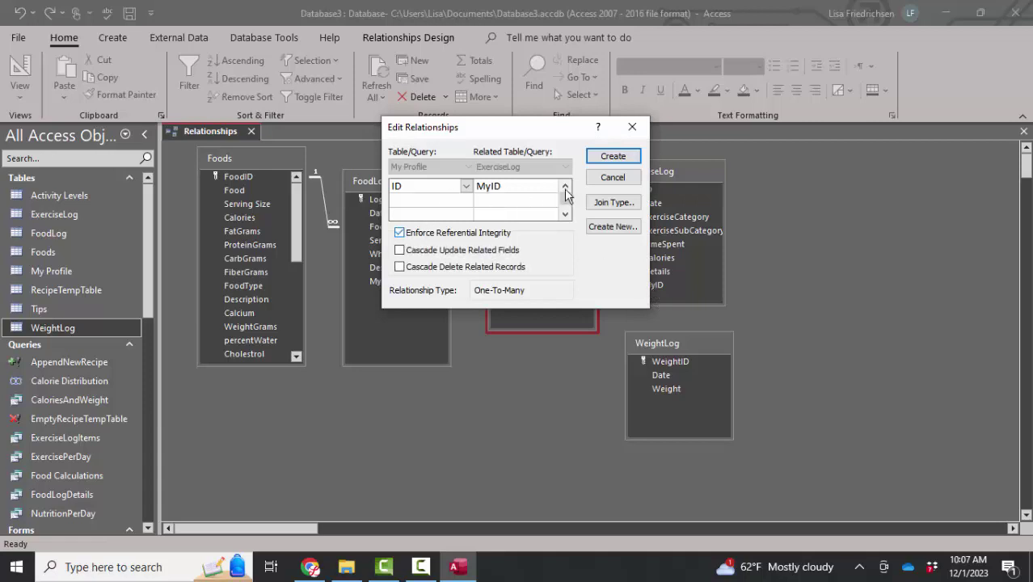
left_click(612, 156)
left_click_drag(654, 180, 708, 180)
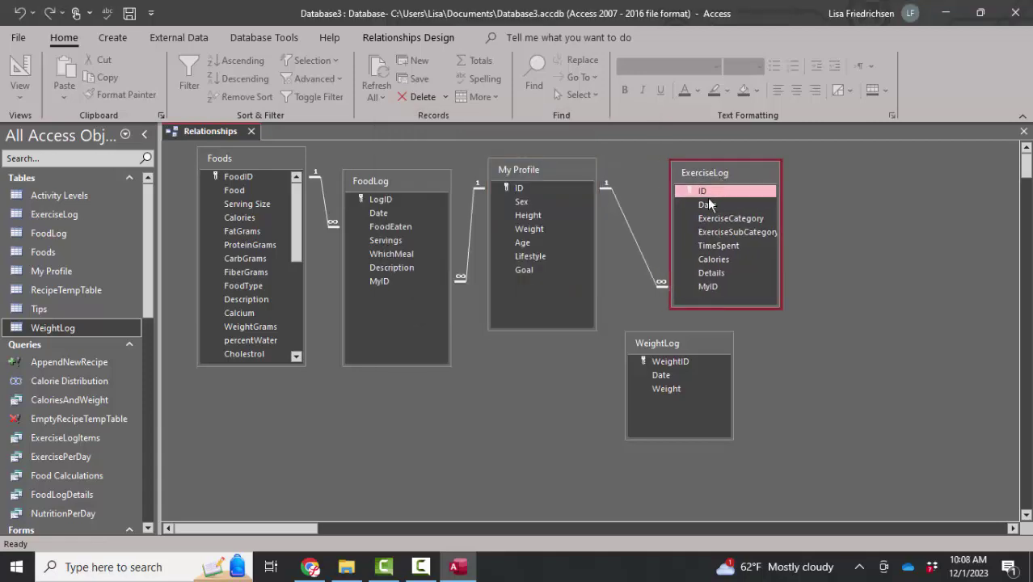
left_click(668, 354)
right_click(667, 354)
Step: Add a Number field named MyID to the WeightLog table design and save it
left_click(720, 405)
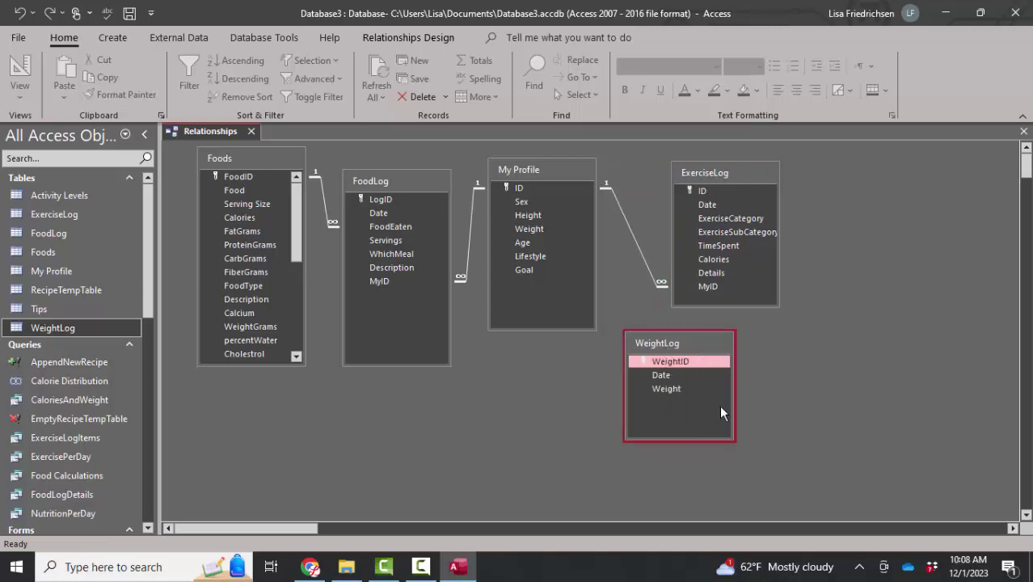
left_click(212, 205)
type("M")
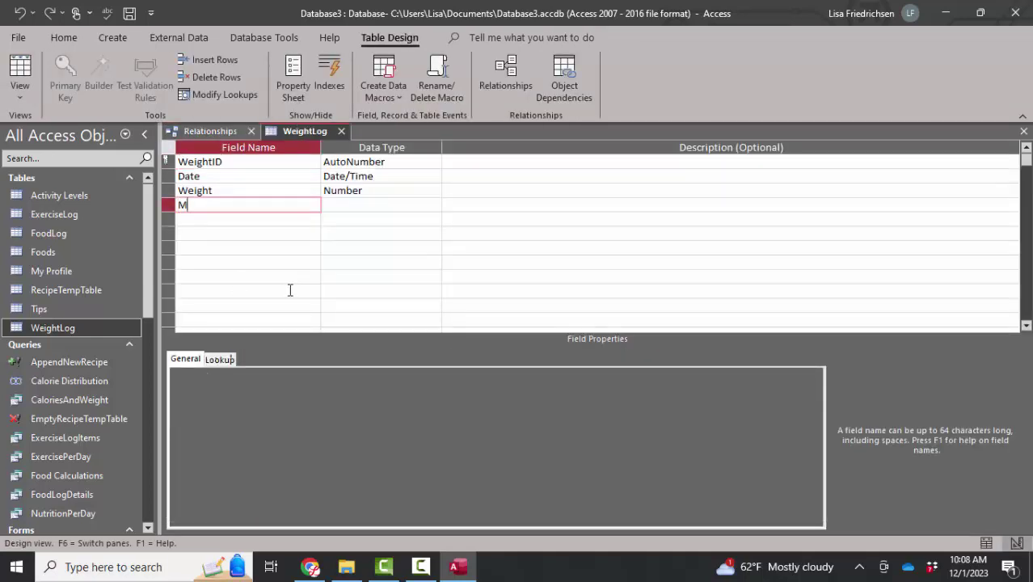
type("yID")
key("Tab")
type("n")
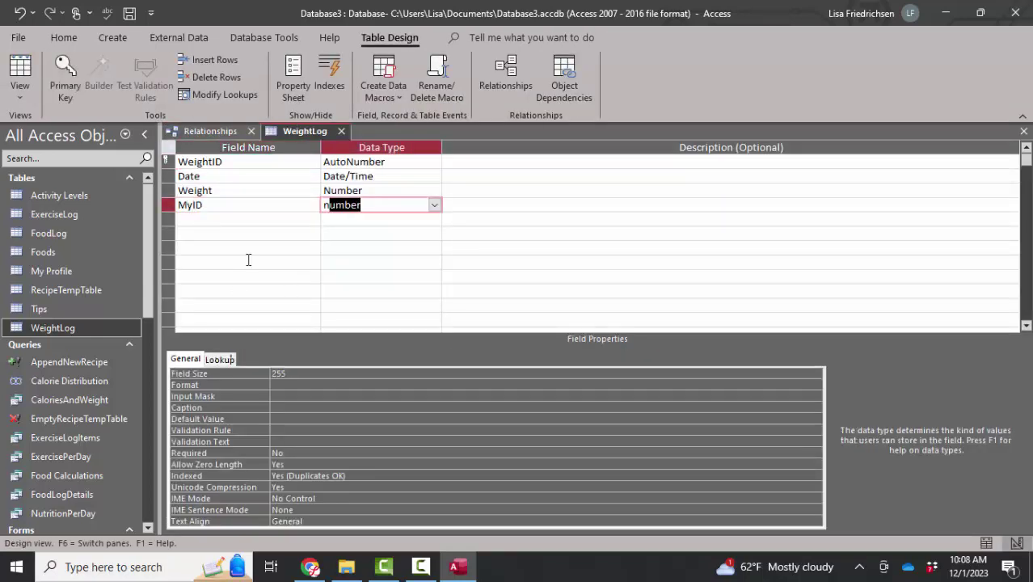
left_click(131, 21)
left_click(341, 131)
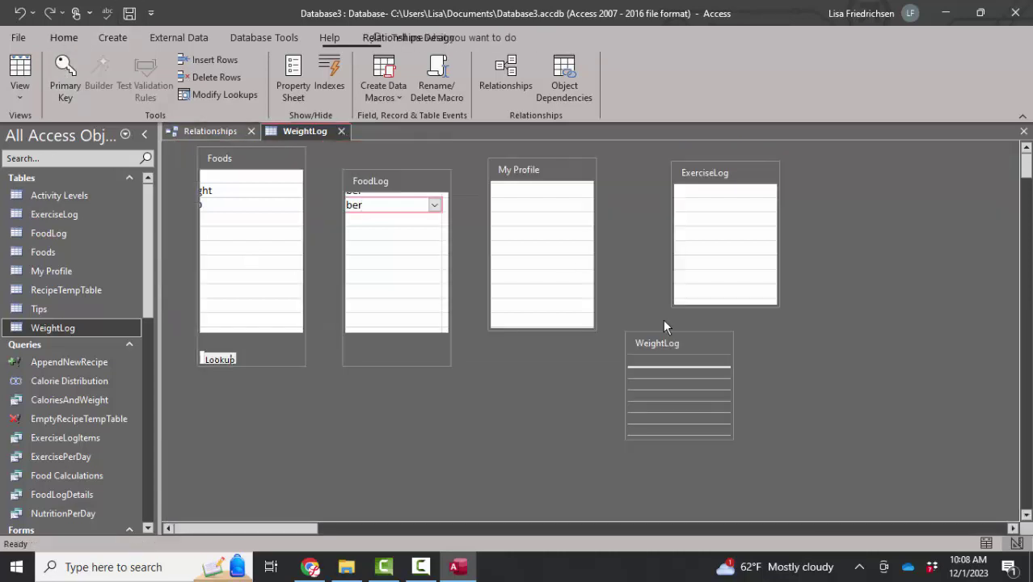
Step: Link My Profile's ID one-to-many to WeightLog's MyID, enforcing referential integrity
left_click_drag(522, 188, 662, 402)
left_click(459, 233)
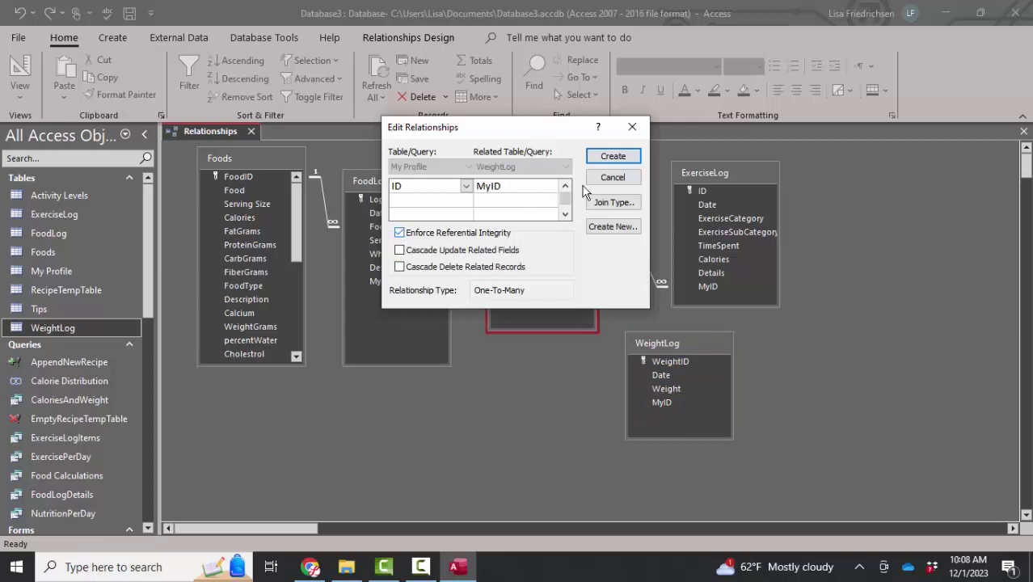
left_click(613, 156)
left_click_drag(715, 358, 756, 351)
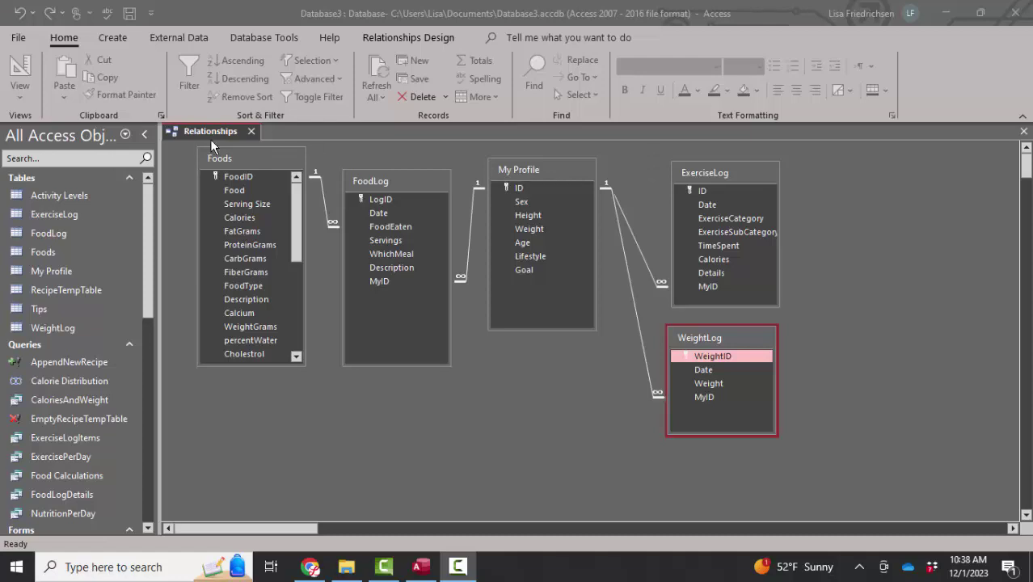
Step: Save the relationships layout and rename the My Profile table to Participants
left_click(251, 131)
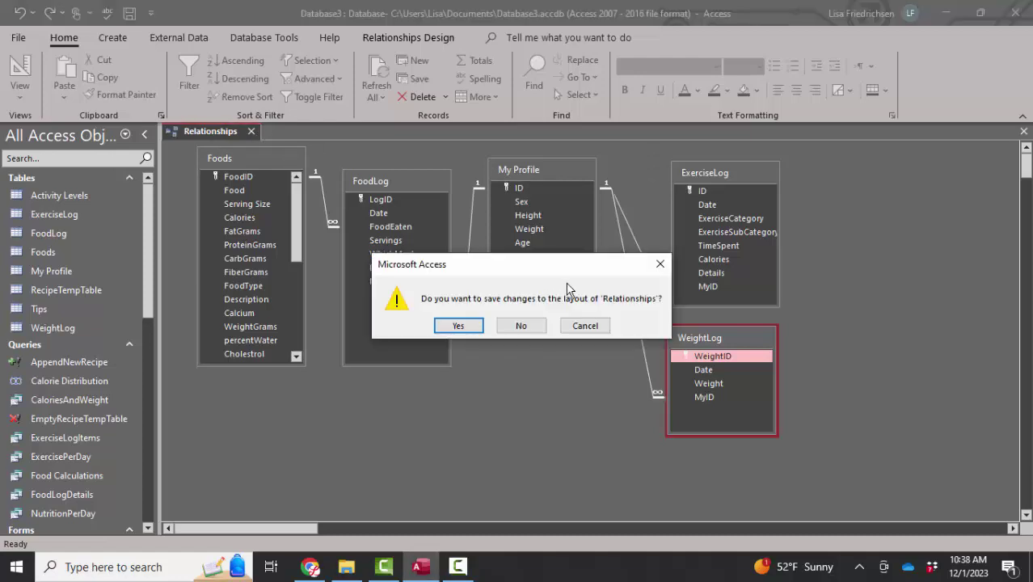
left_click(475, 328)
right_click(68, 269)
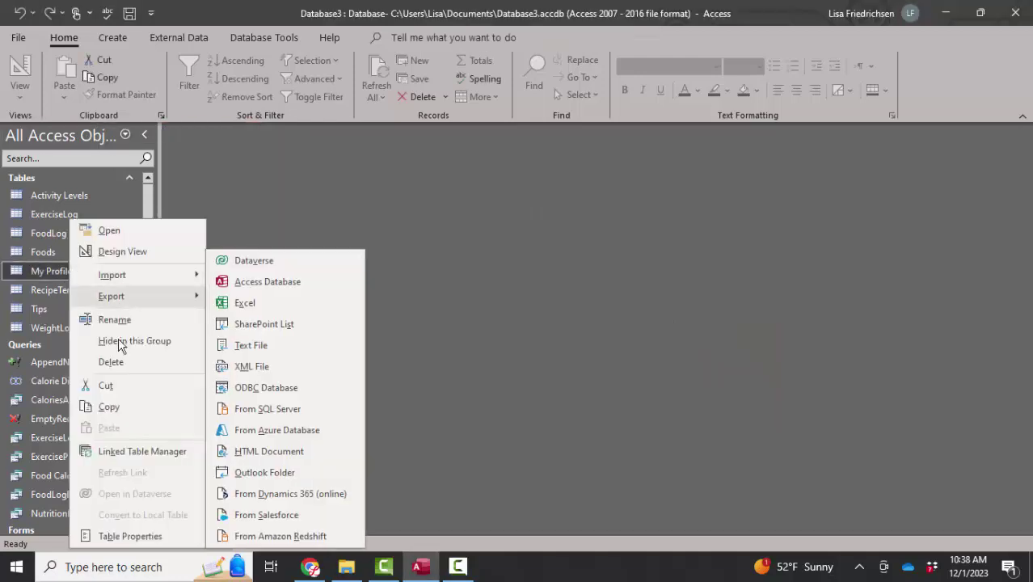
left_click(114, 320)
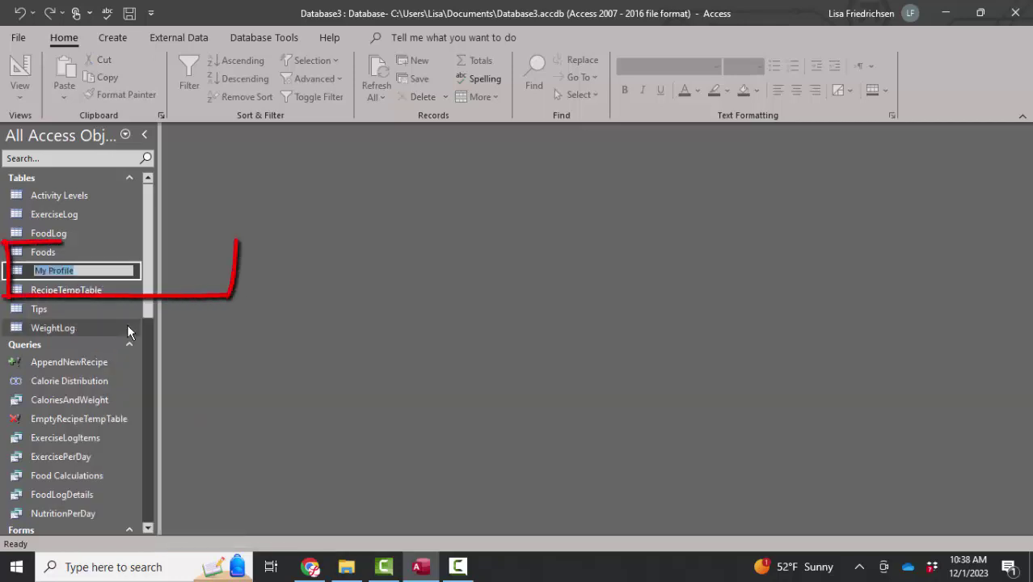
type("Participants")
Step: Reopen Relationships, add Participants and Activity Levels, and rearrange the table boxes
left_click(252, 38)
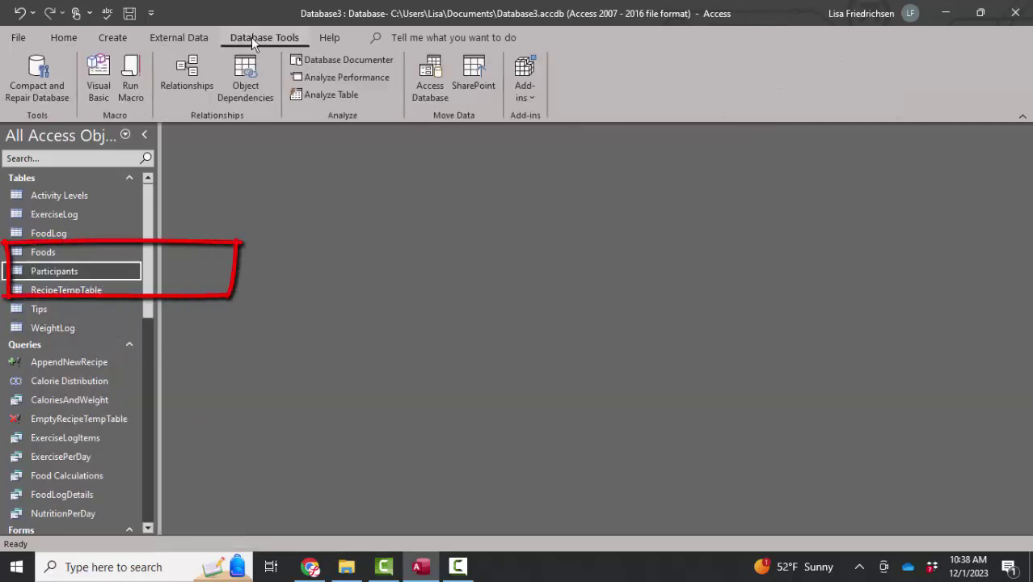
left_click(185, 83)
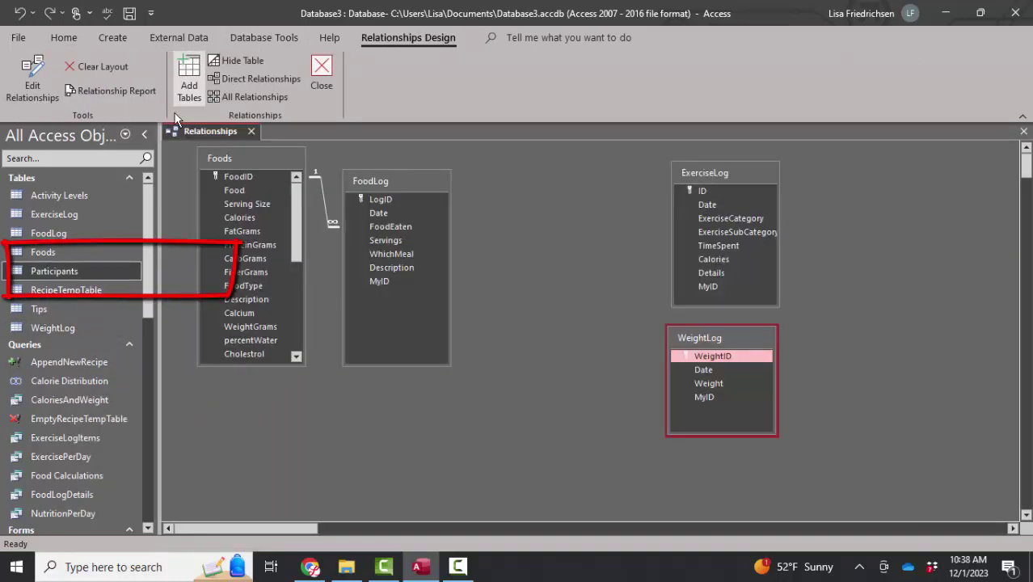
left_click_drag(523, 205, 534, 187)
left_click_drag(58, 195, 544, 366)
left_click_drag(730, 174, 794, 174)
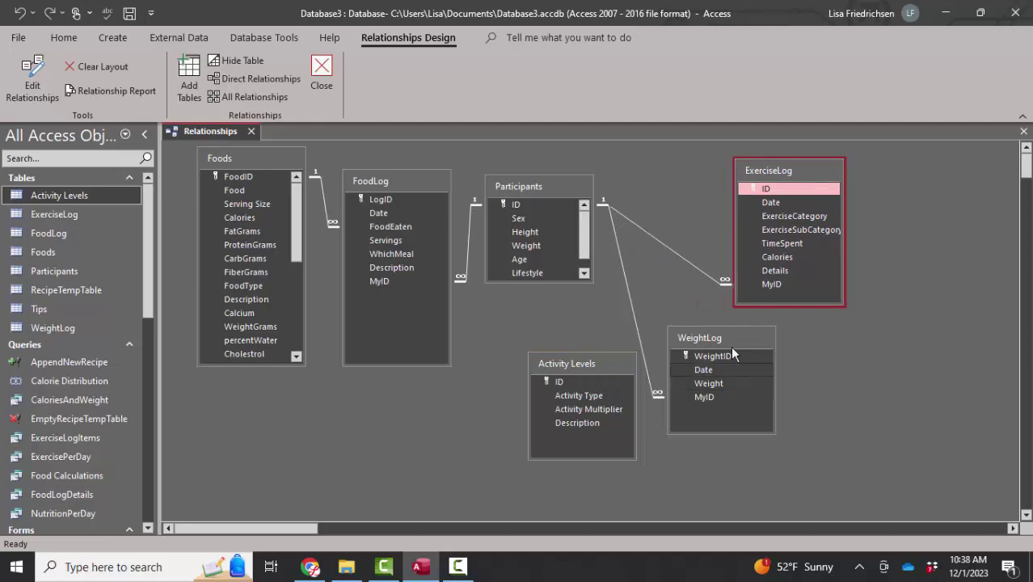
left_click_drag(733, 337, 840, 339)
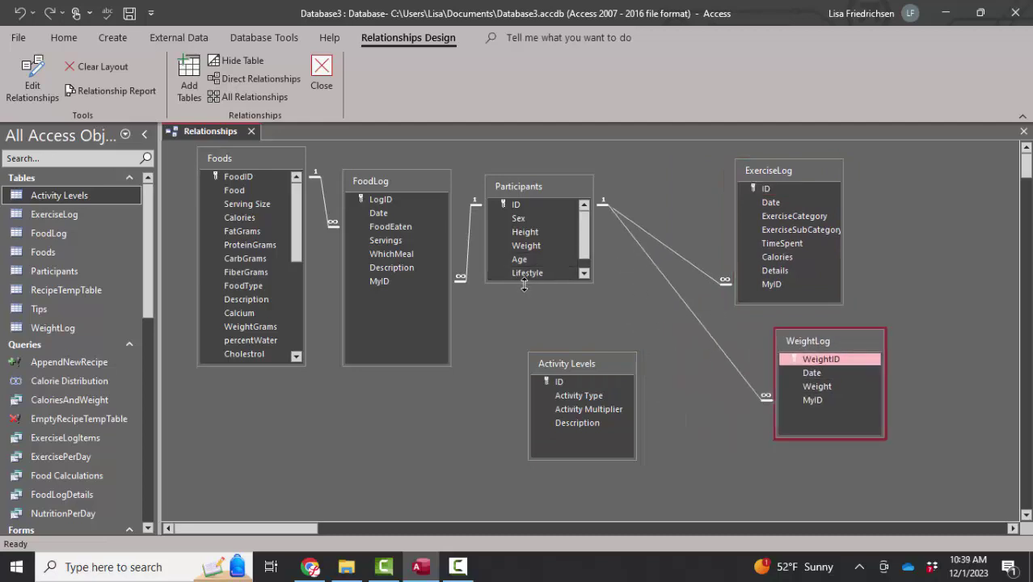
left_click_drag(524, 283, 524, 323)
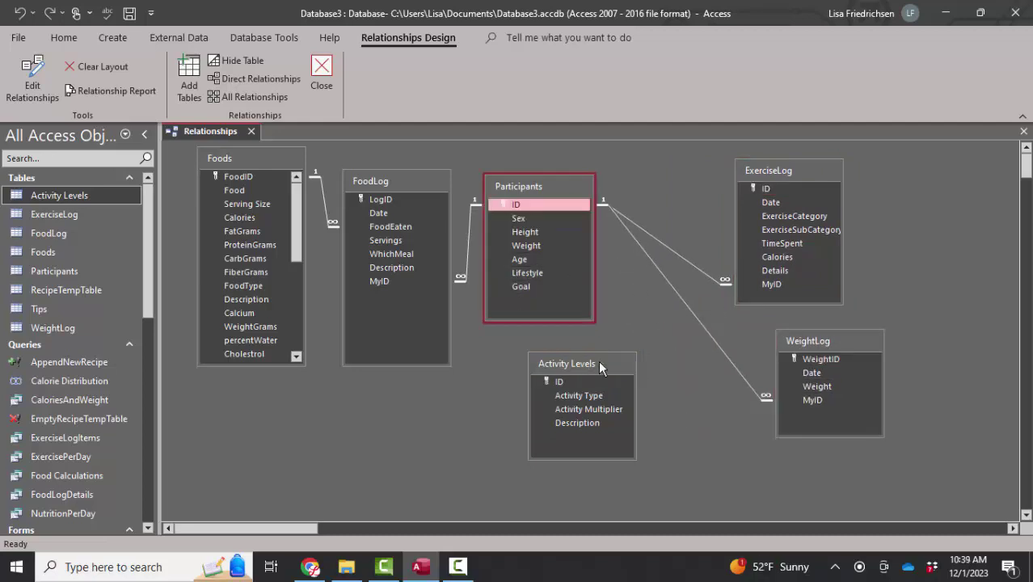
left_click_drag(599, 364, 557, 273)
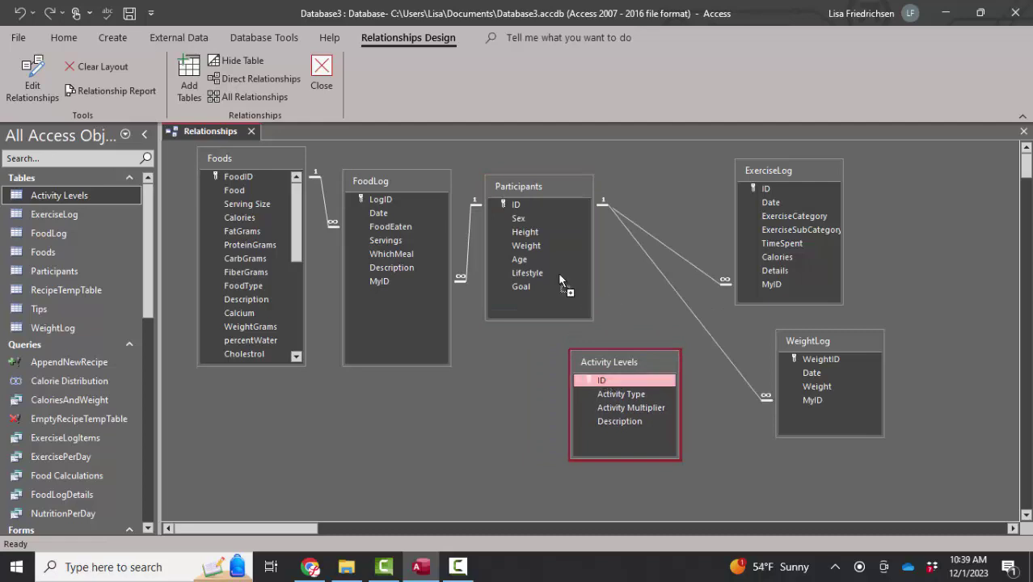